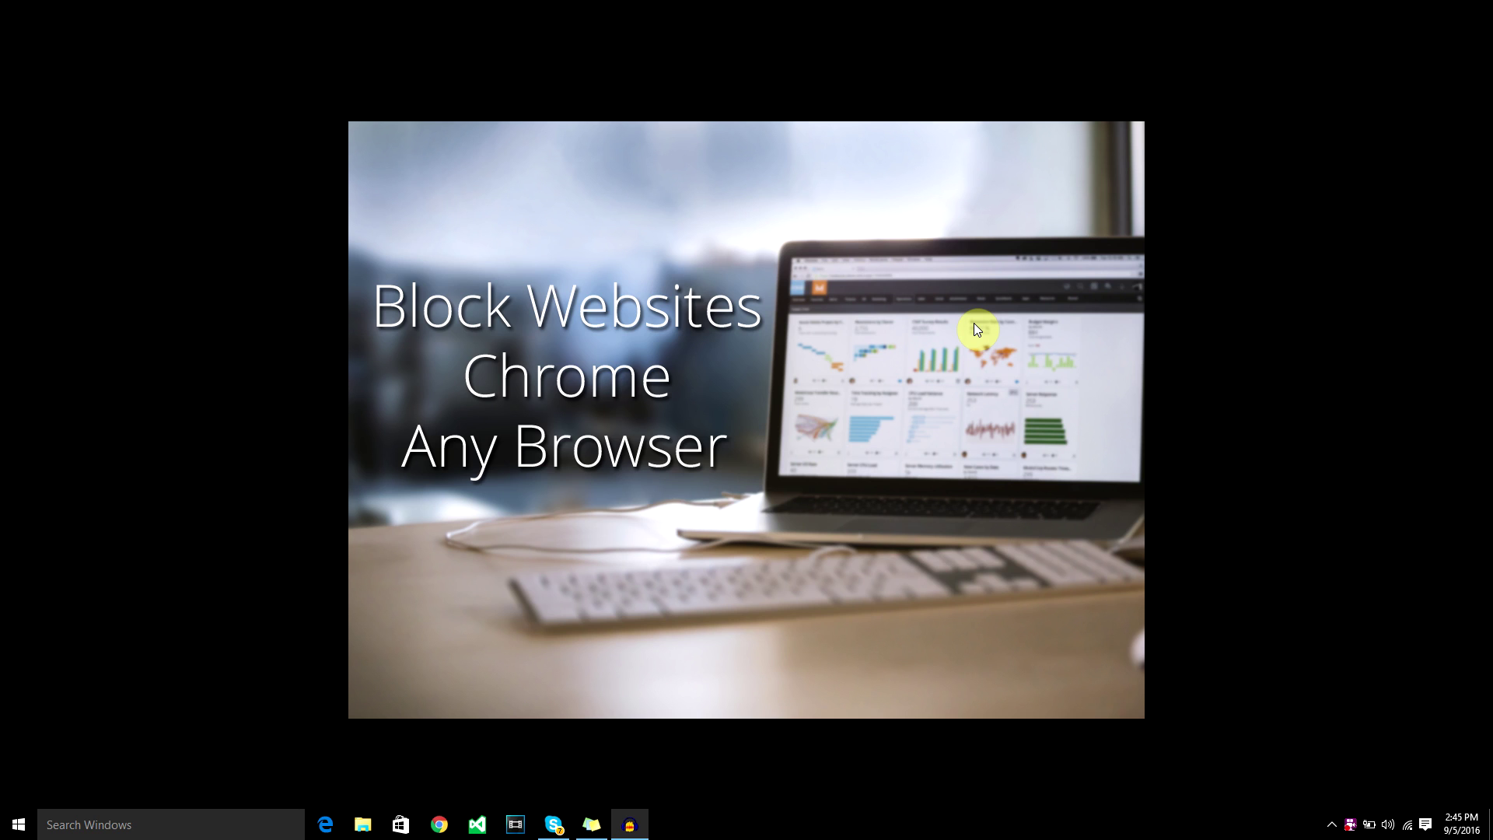
Launch Chrome and open Extensions from Settings to view BlockIt, Google Sheets and WhatFont
click(440, 824)
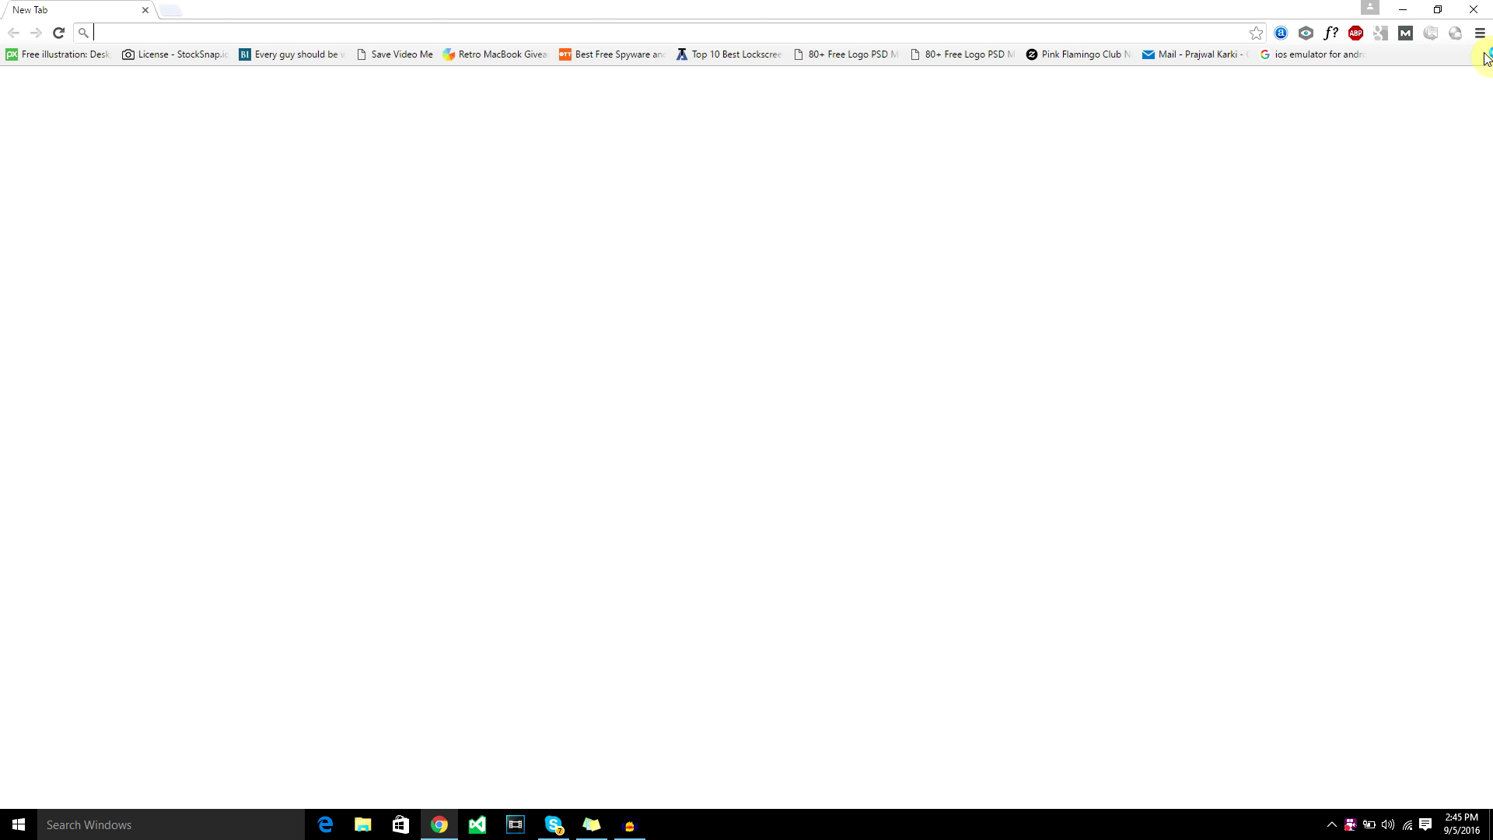
click(1480, 33)
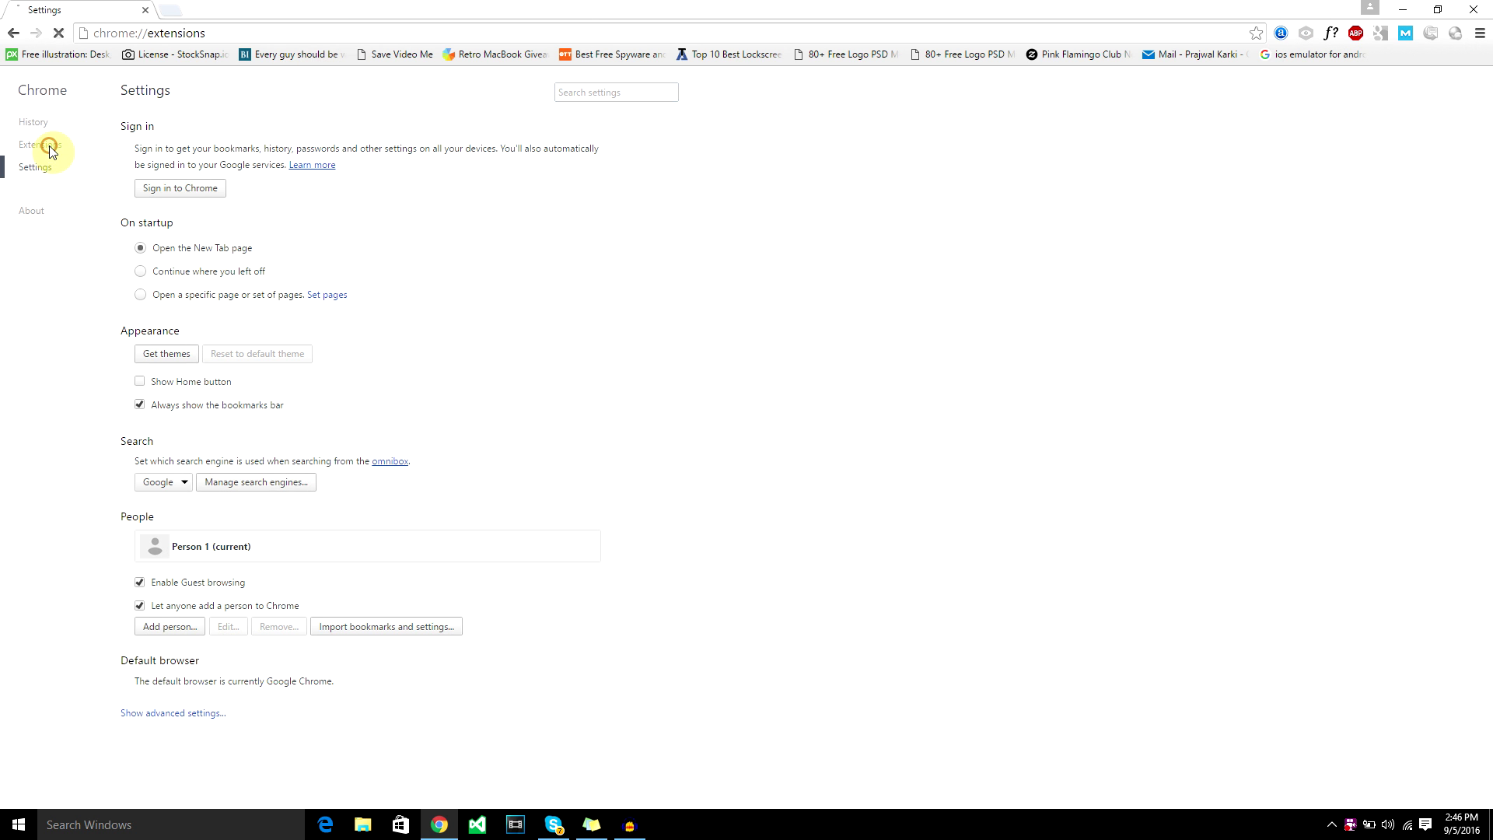
scroll(444, 300, down, 10)
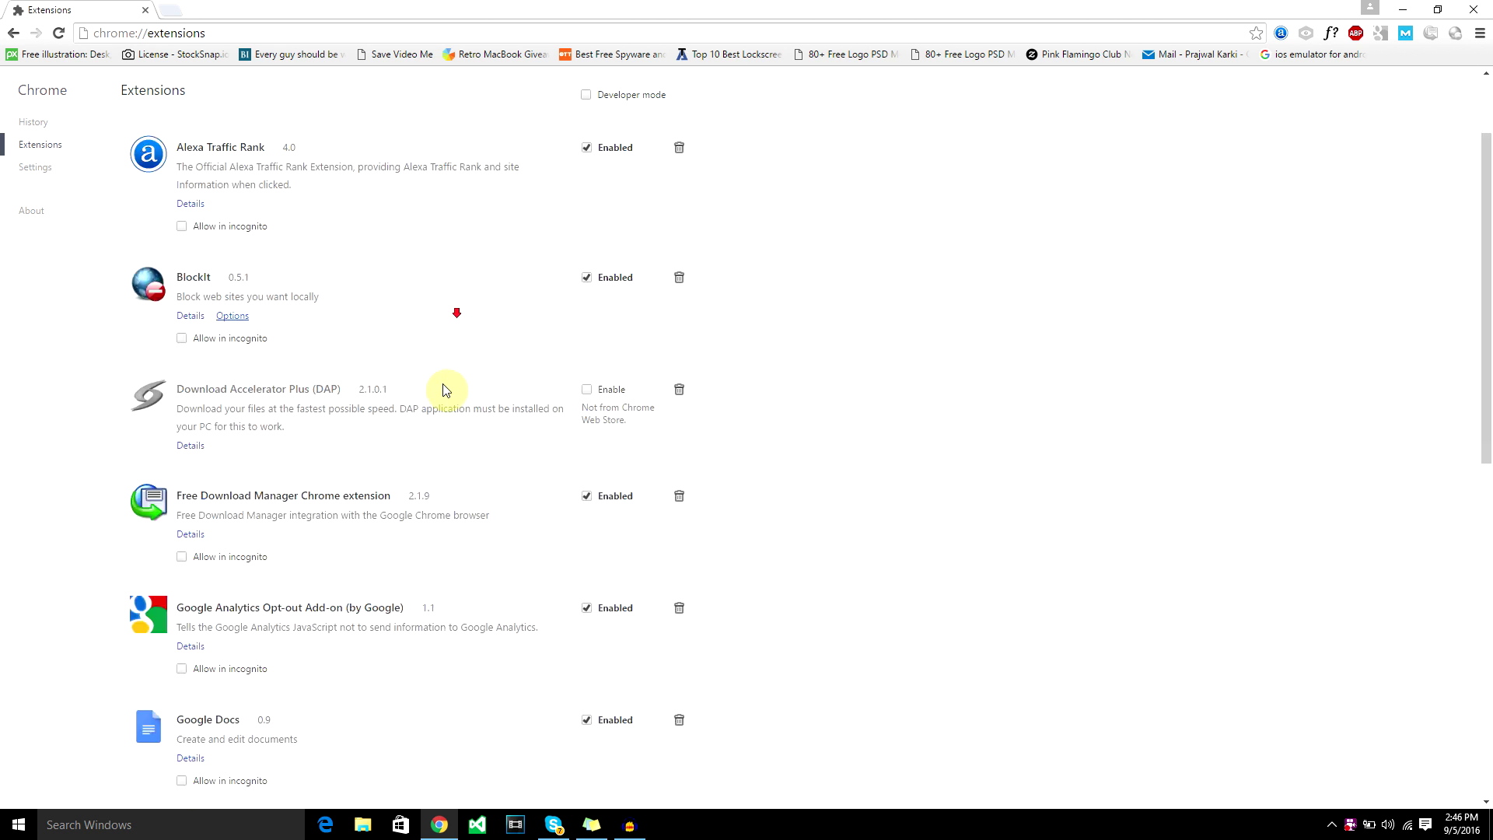
Search the Chrome Web Store for 'block site' and install the wips.com Block site extension
click(241, 759)
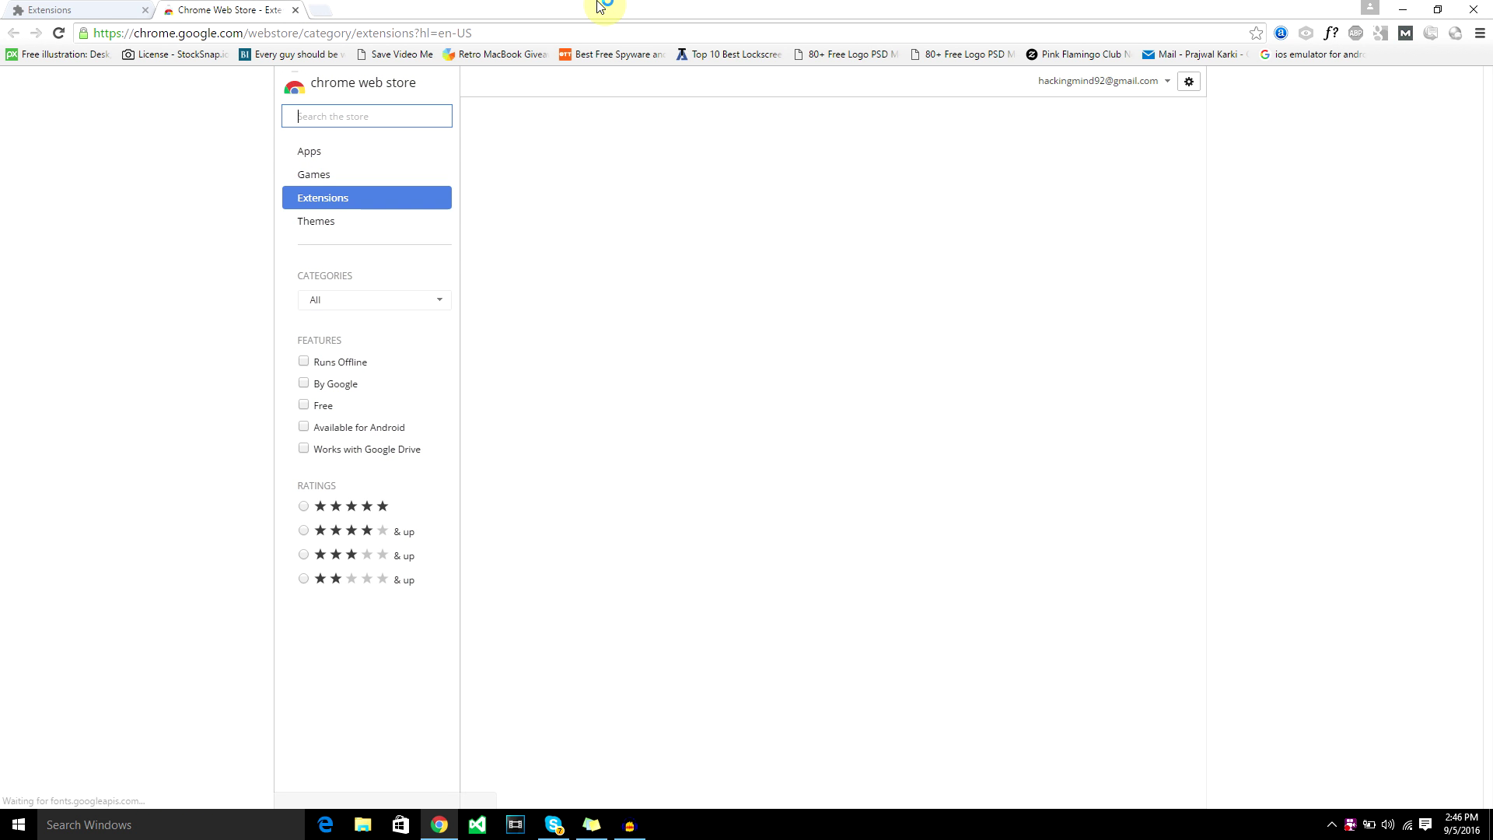
click(351, 116)
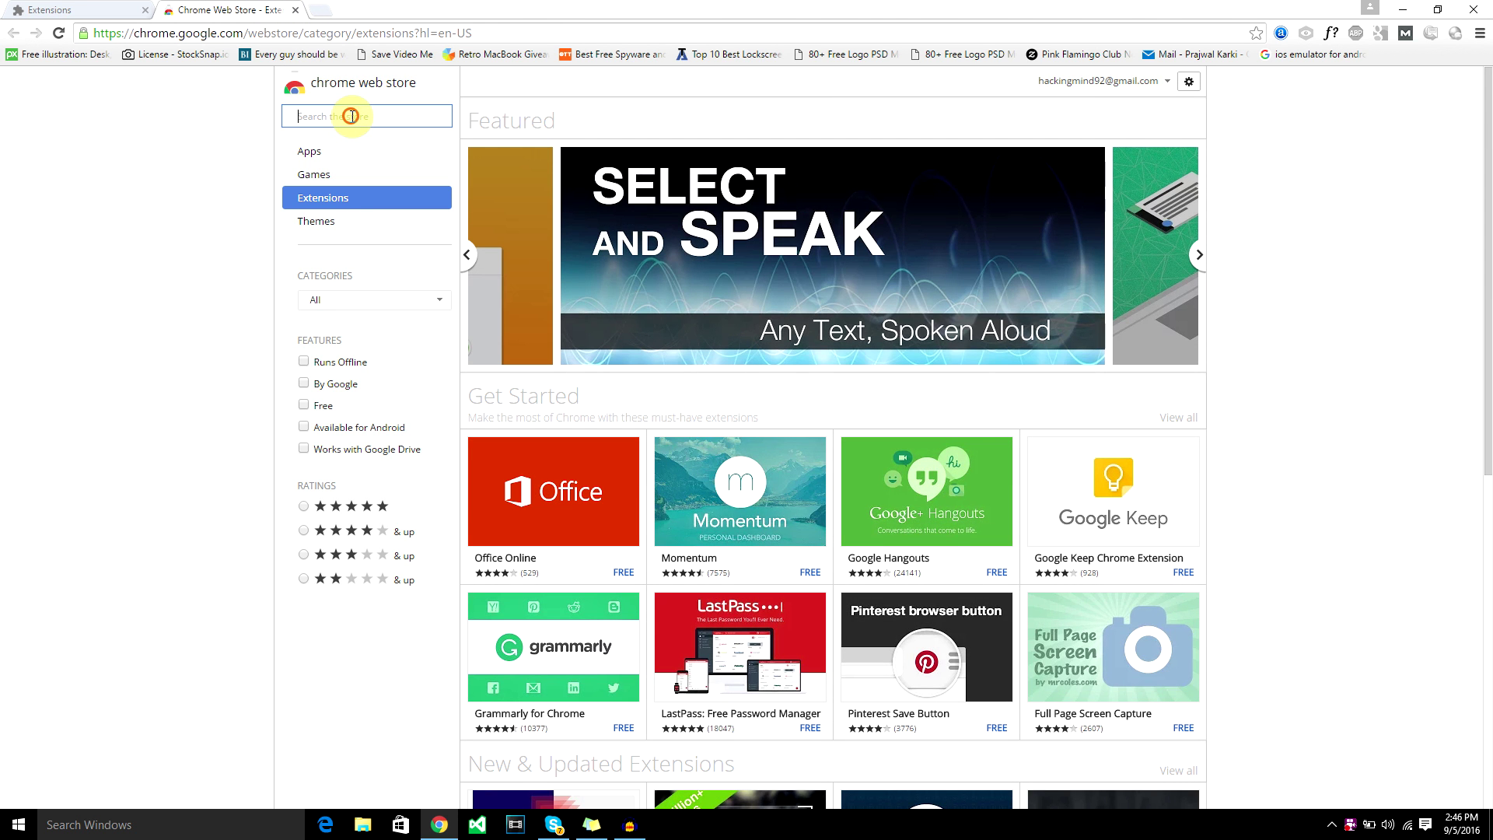
text(block)
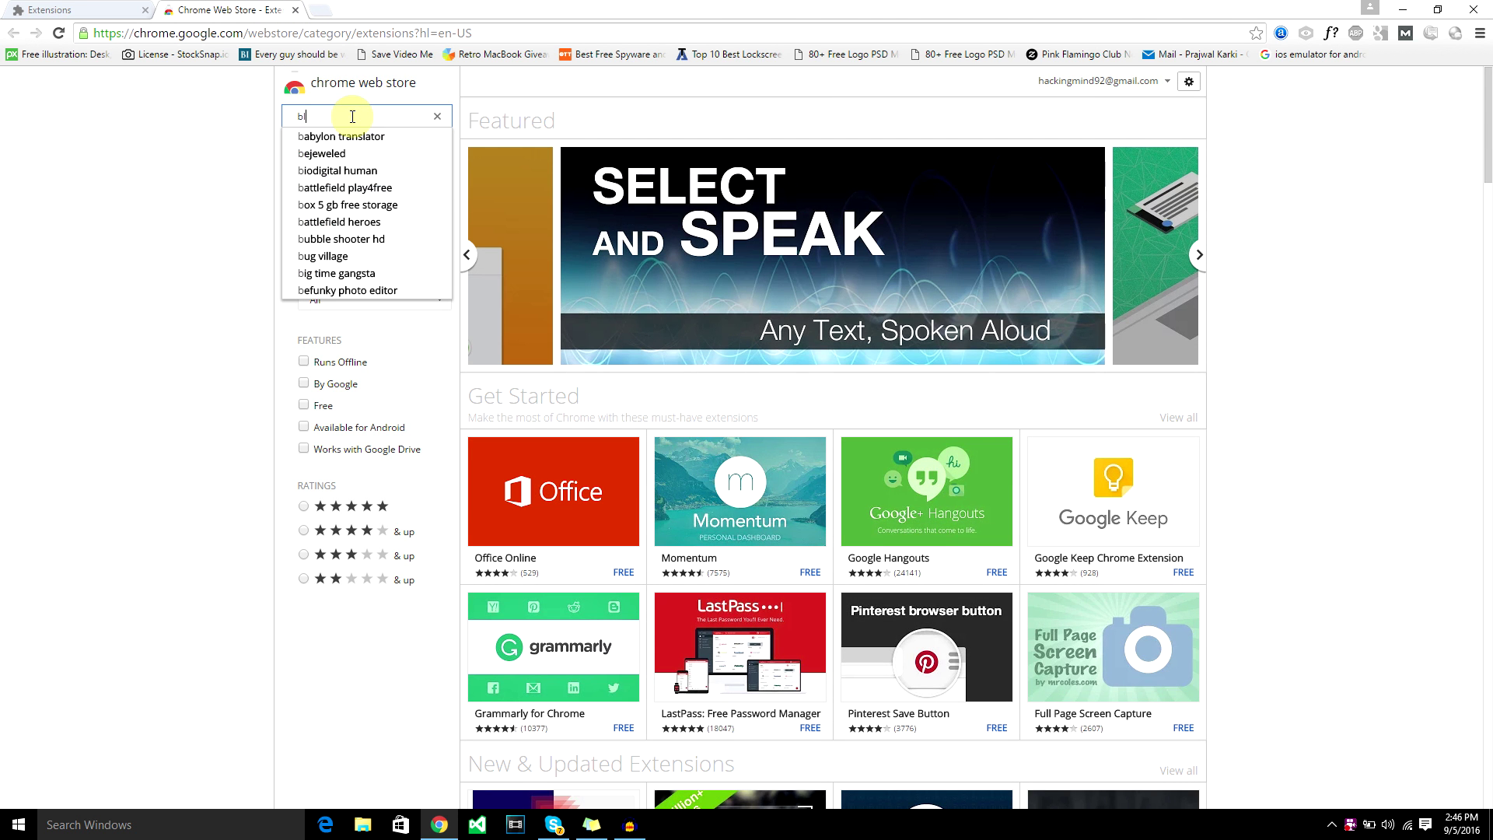
click(334, 153)
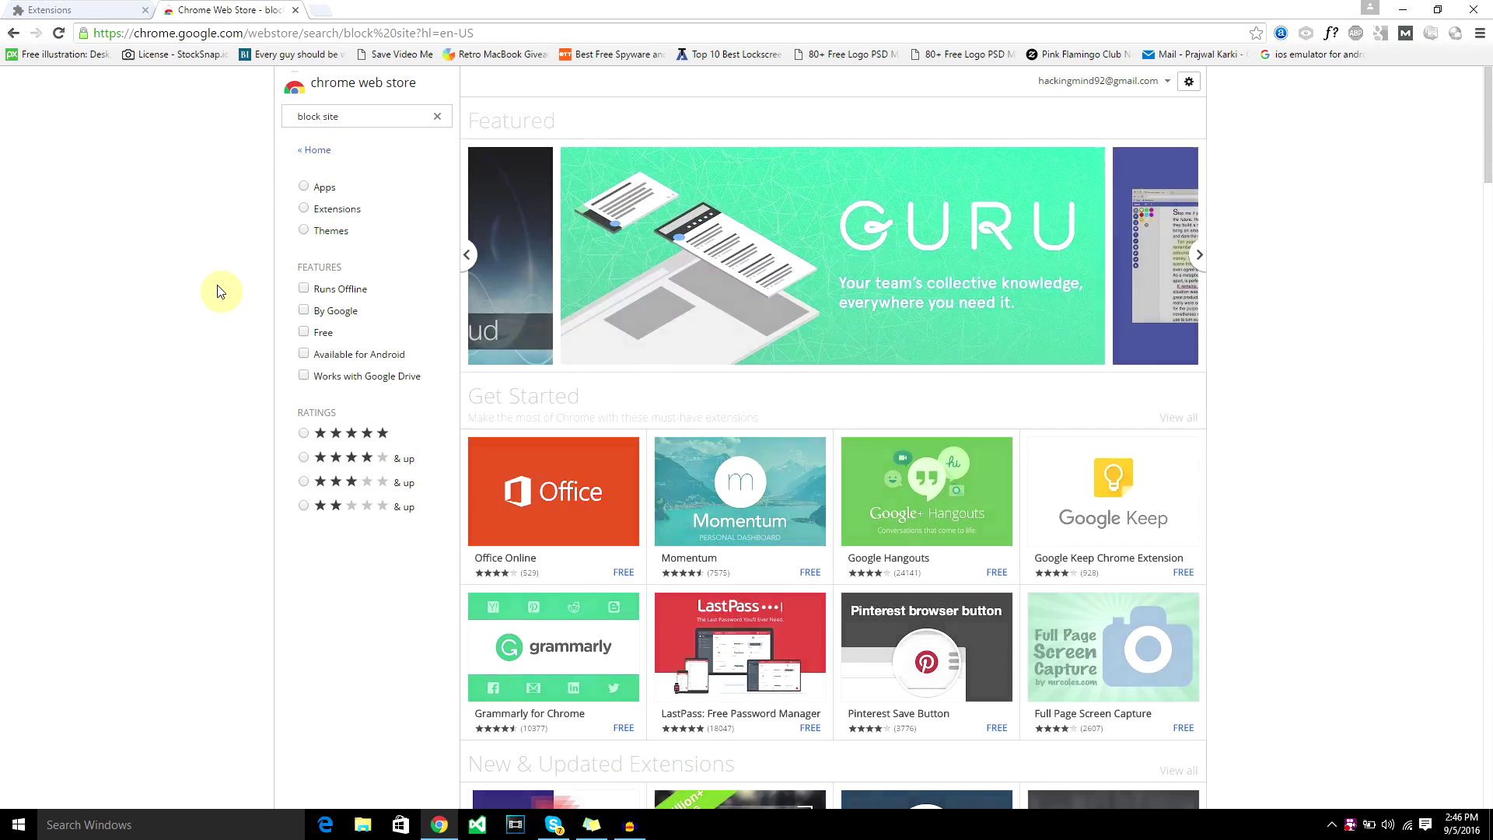
scroll(634, 399, down, 4)
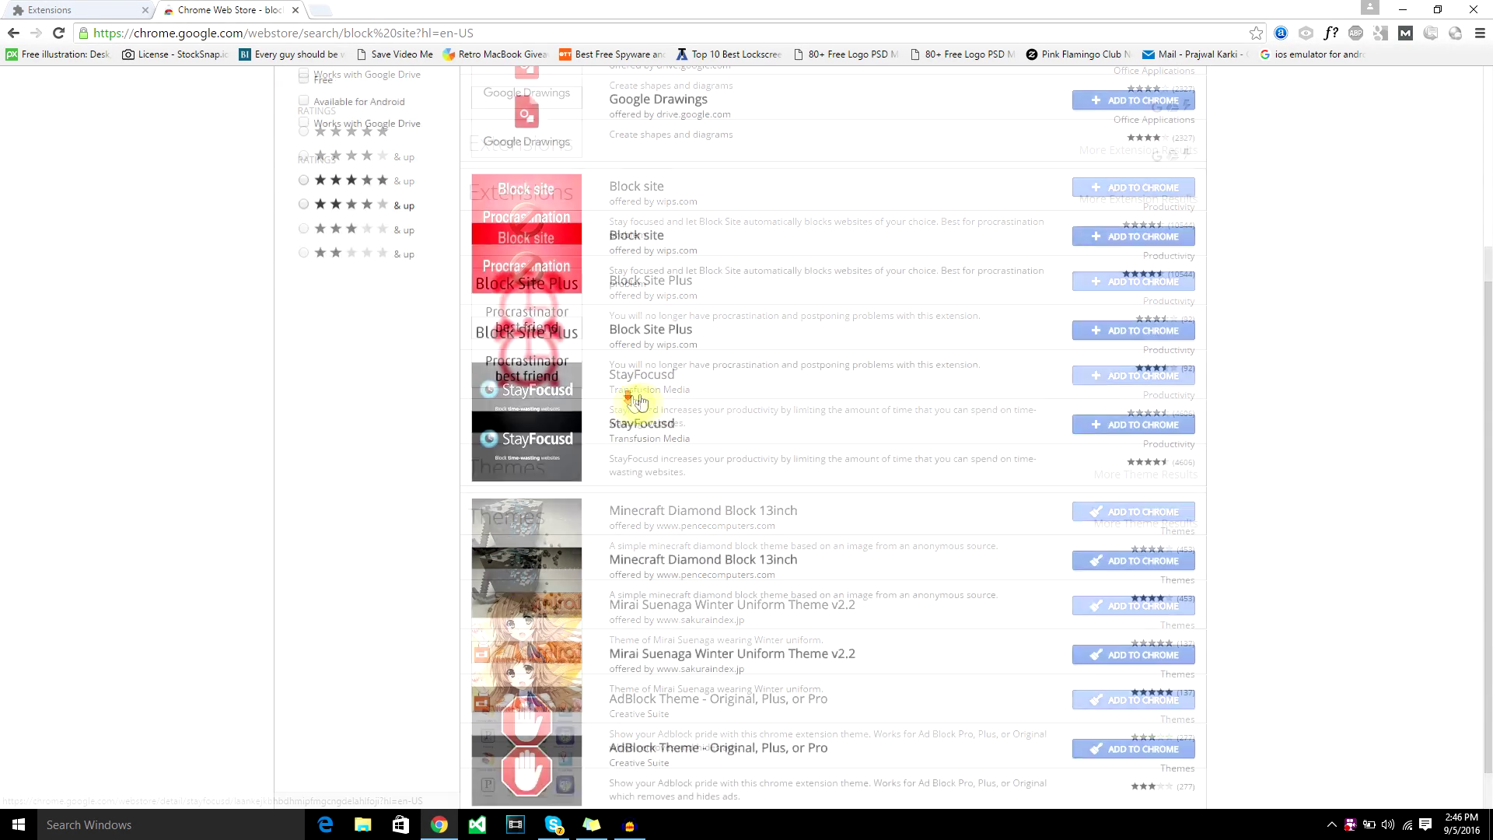
scroll(467, 420, up, 2)
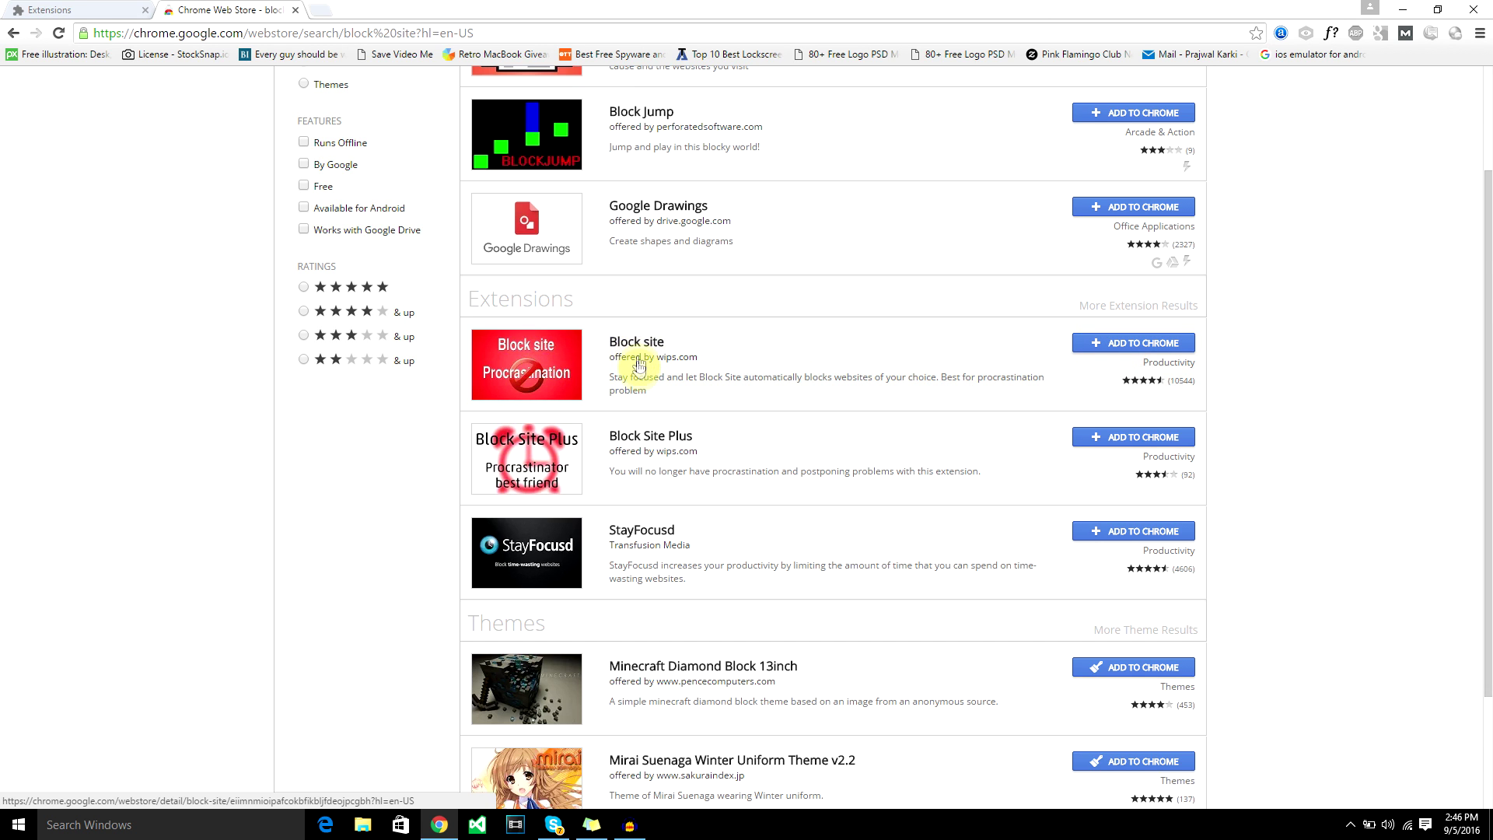
click(1120, 343)
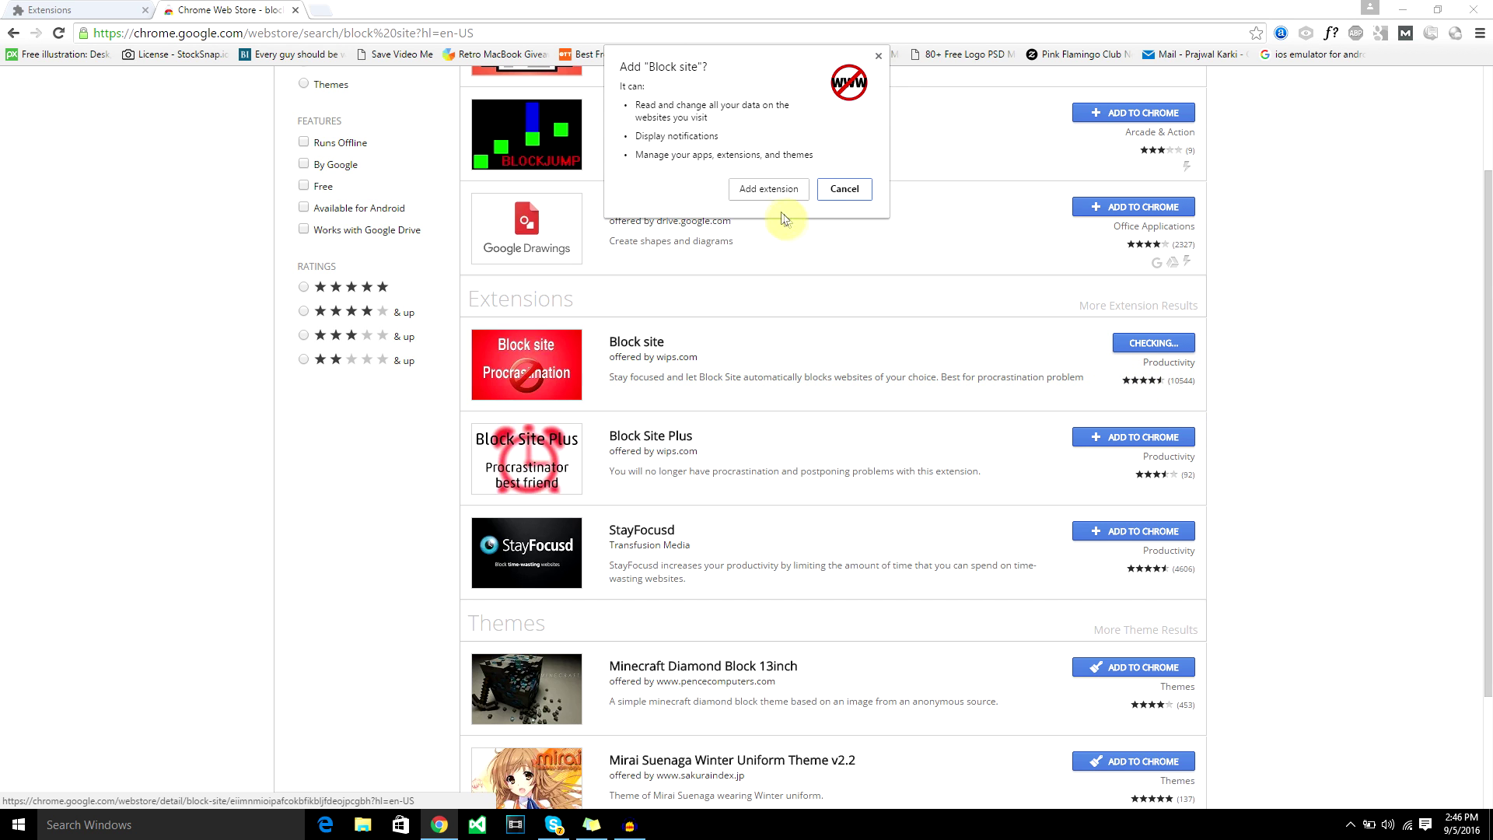
click(762, 192)
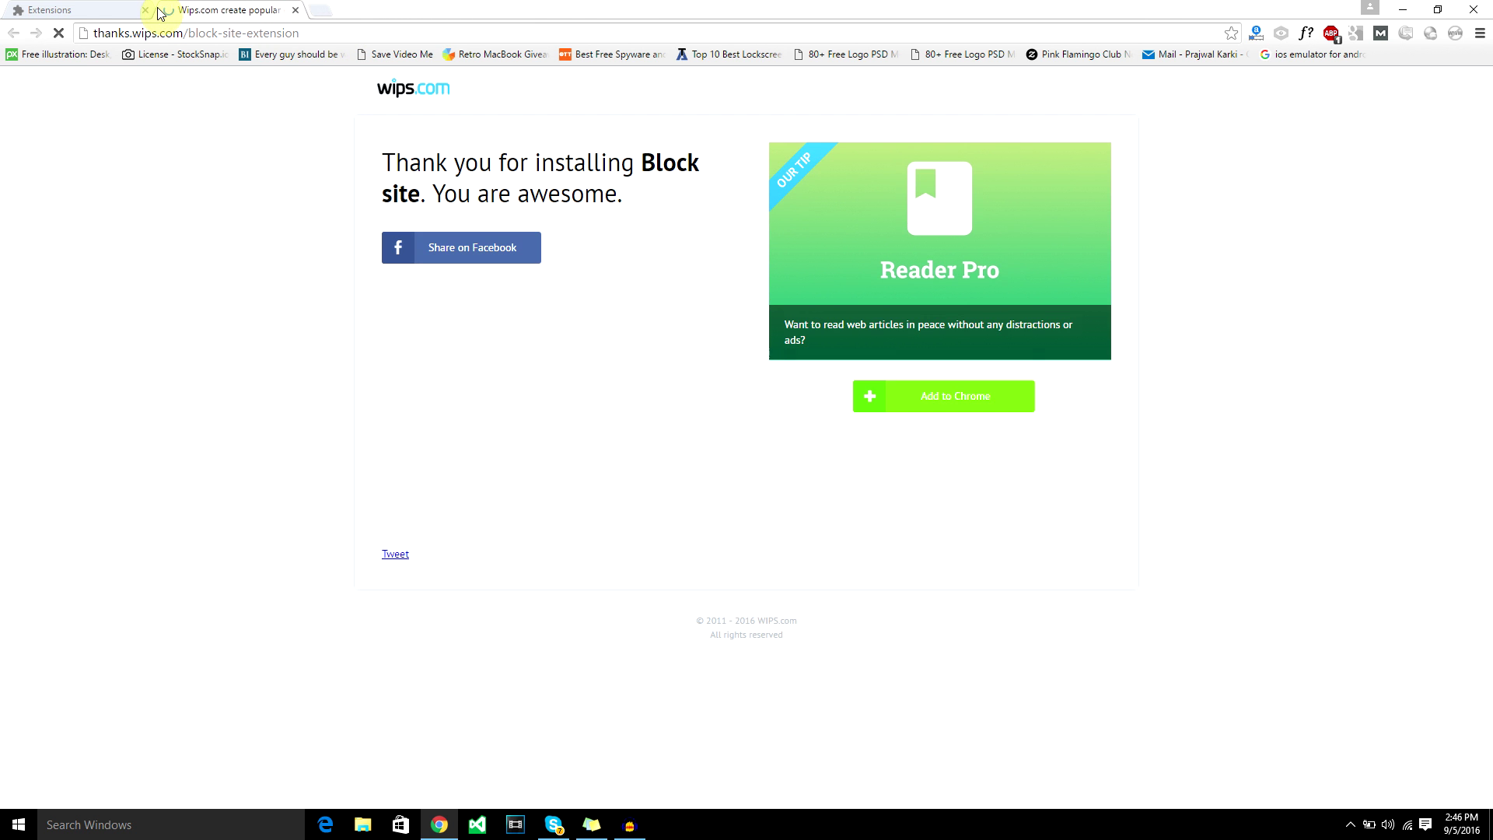
Close the leftover tabs and open Block site's Options page from its toolbar menu
click(144, 10)
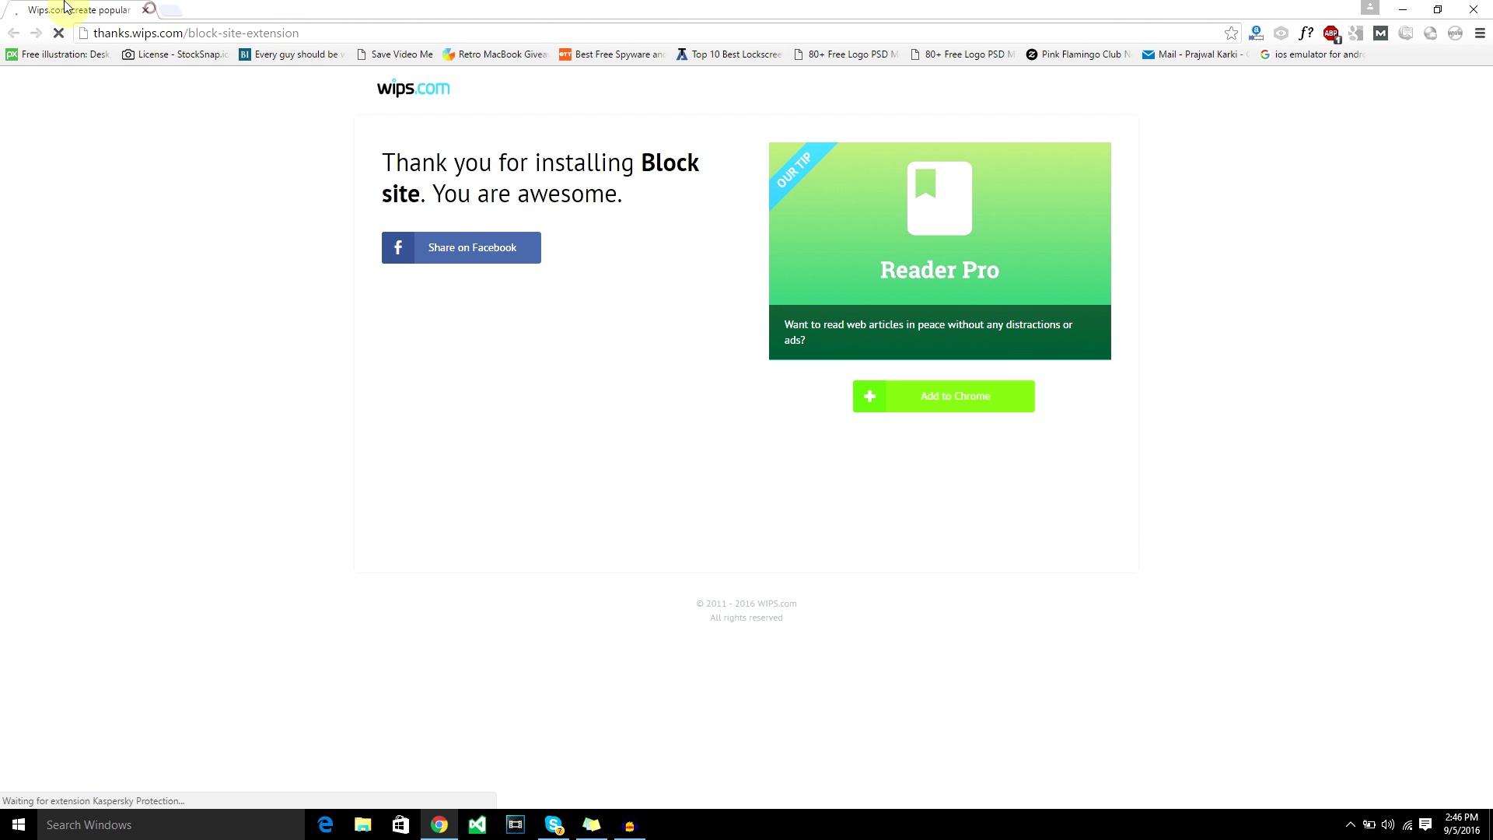
click(152, 11)
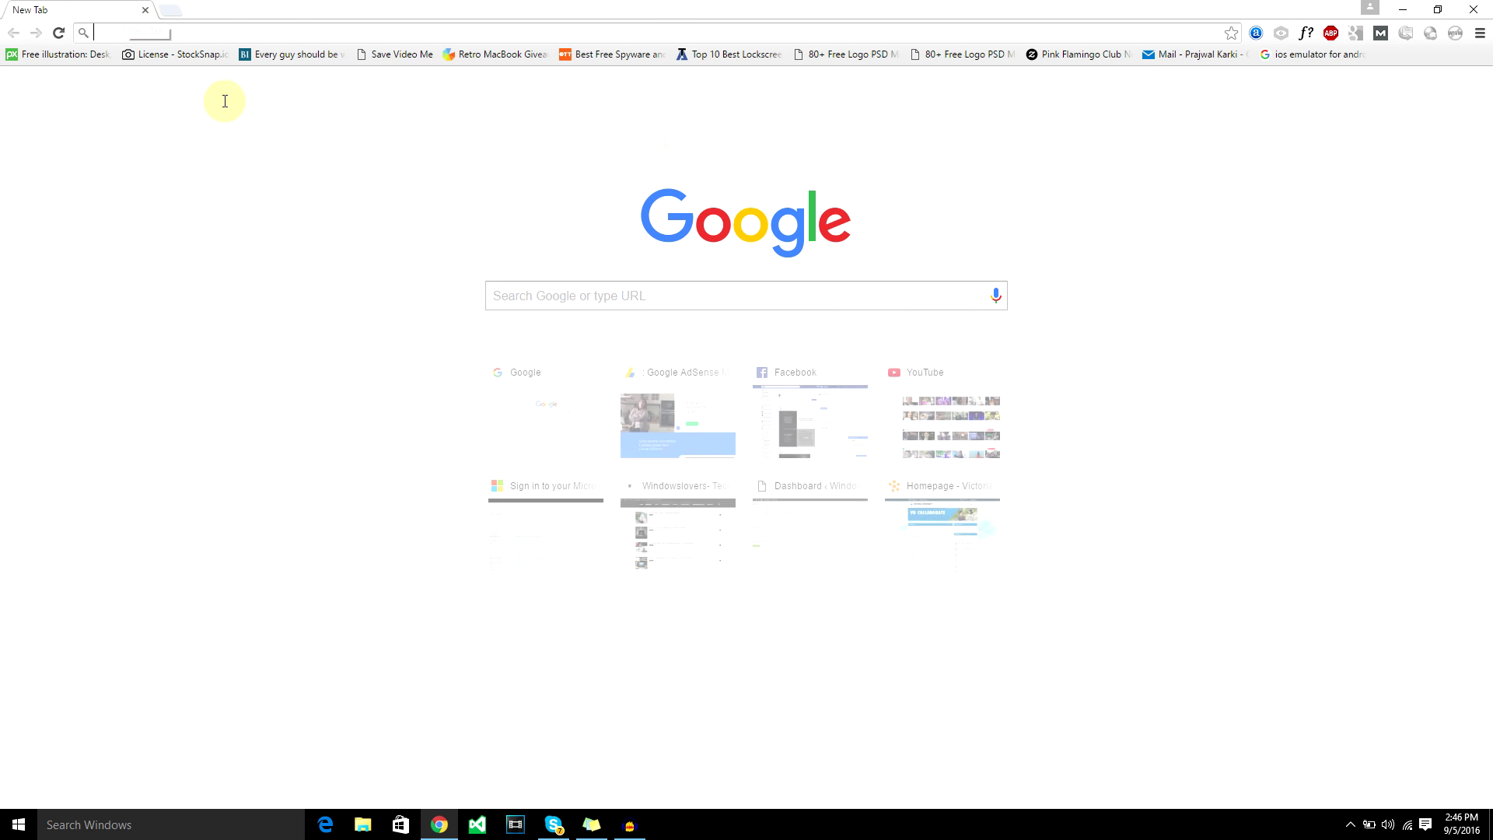
click(1451, 34)
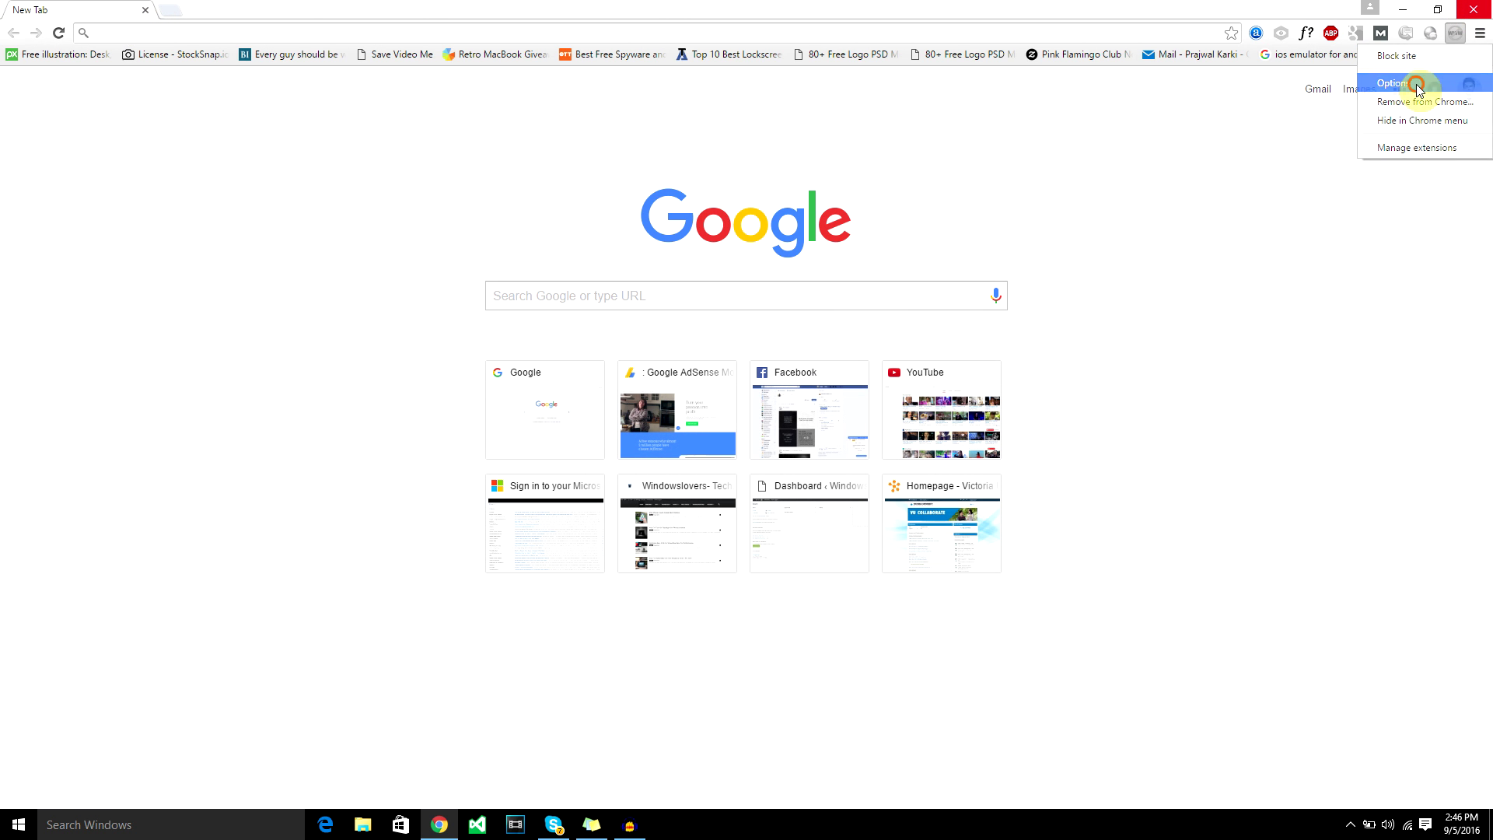
click(1418, 83)
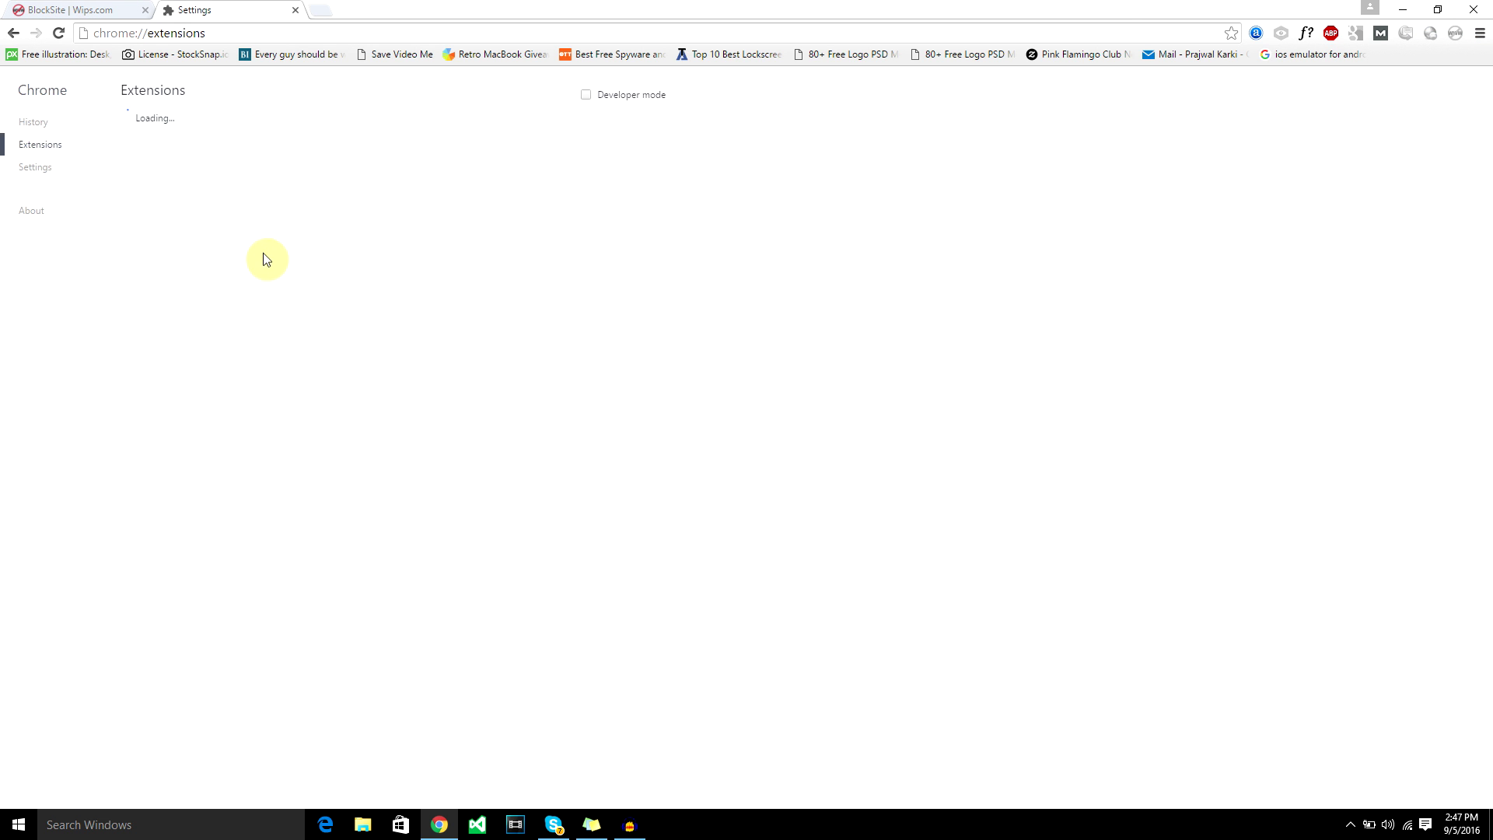
Enable Allow in incognito for Block site, then return to its options page
scroll(190, 374, down, 2)
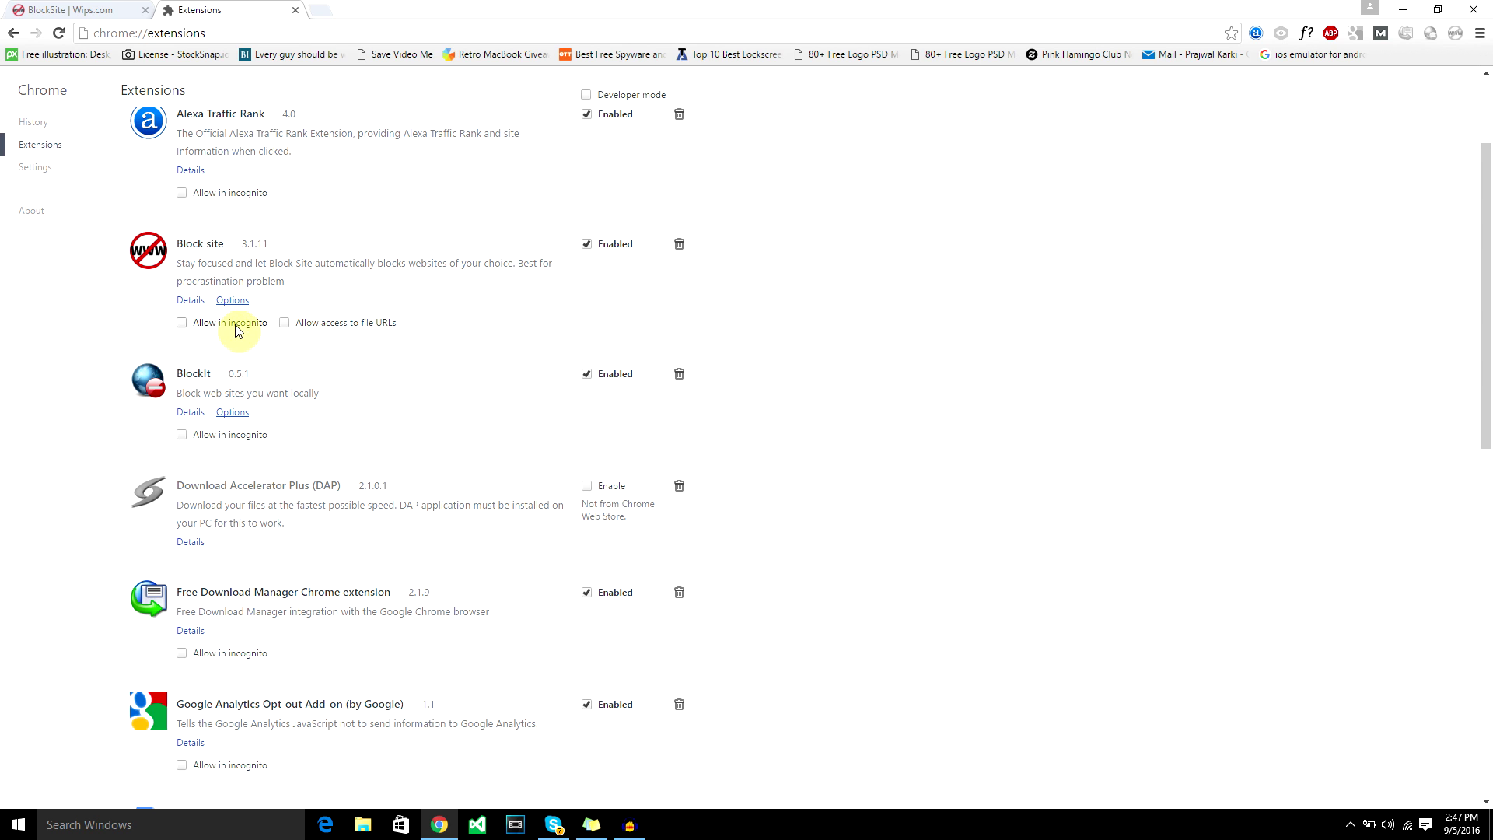
click(192, 322)
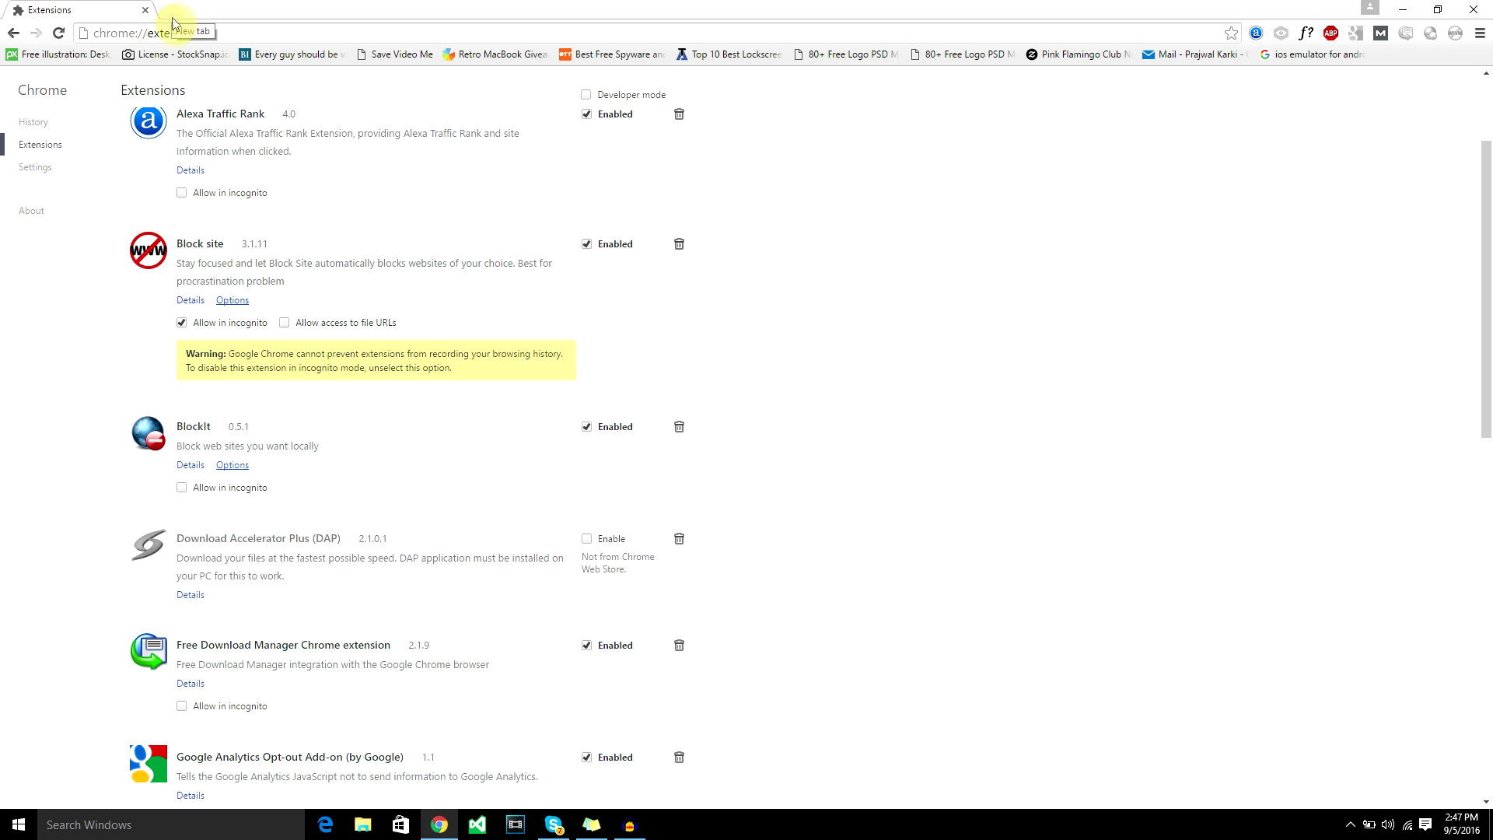
key(alt+Tab)
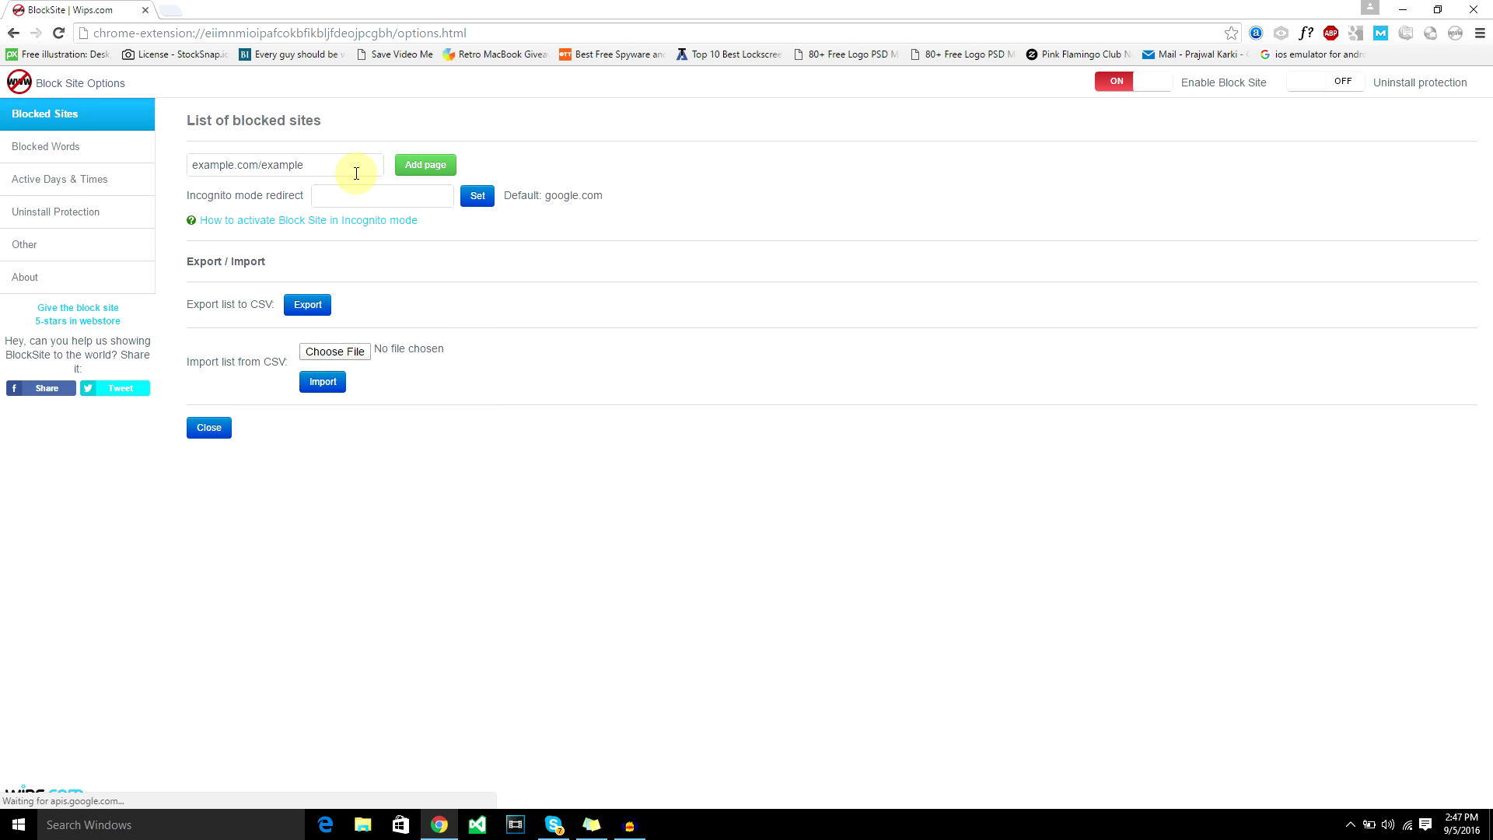
Load google.com in a new tab and add it to Block Site's blacklist from the right-click menu
triple_click(355, 173)
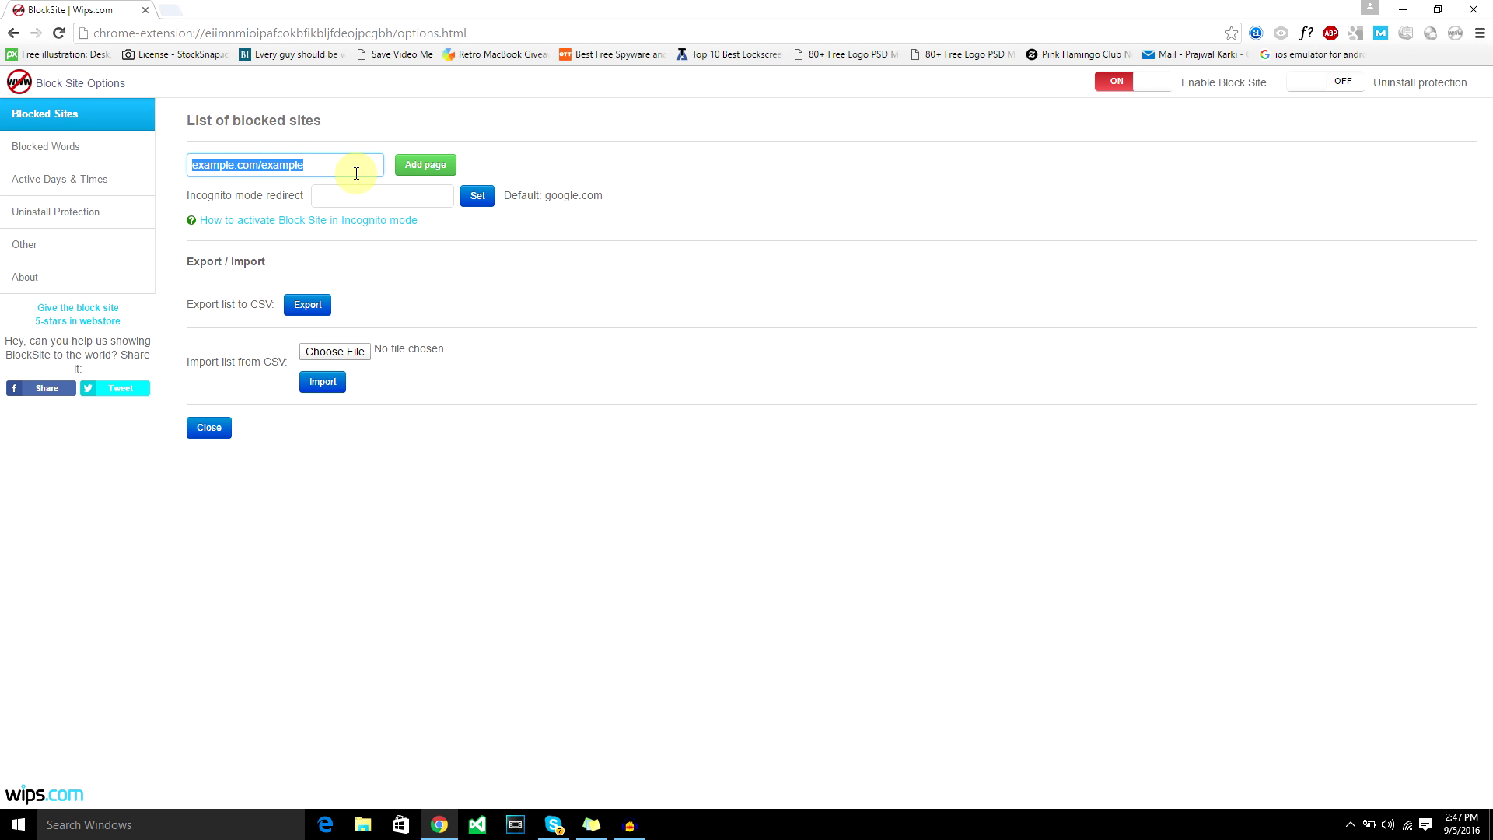
click(177, 10)
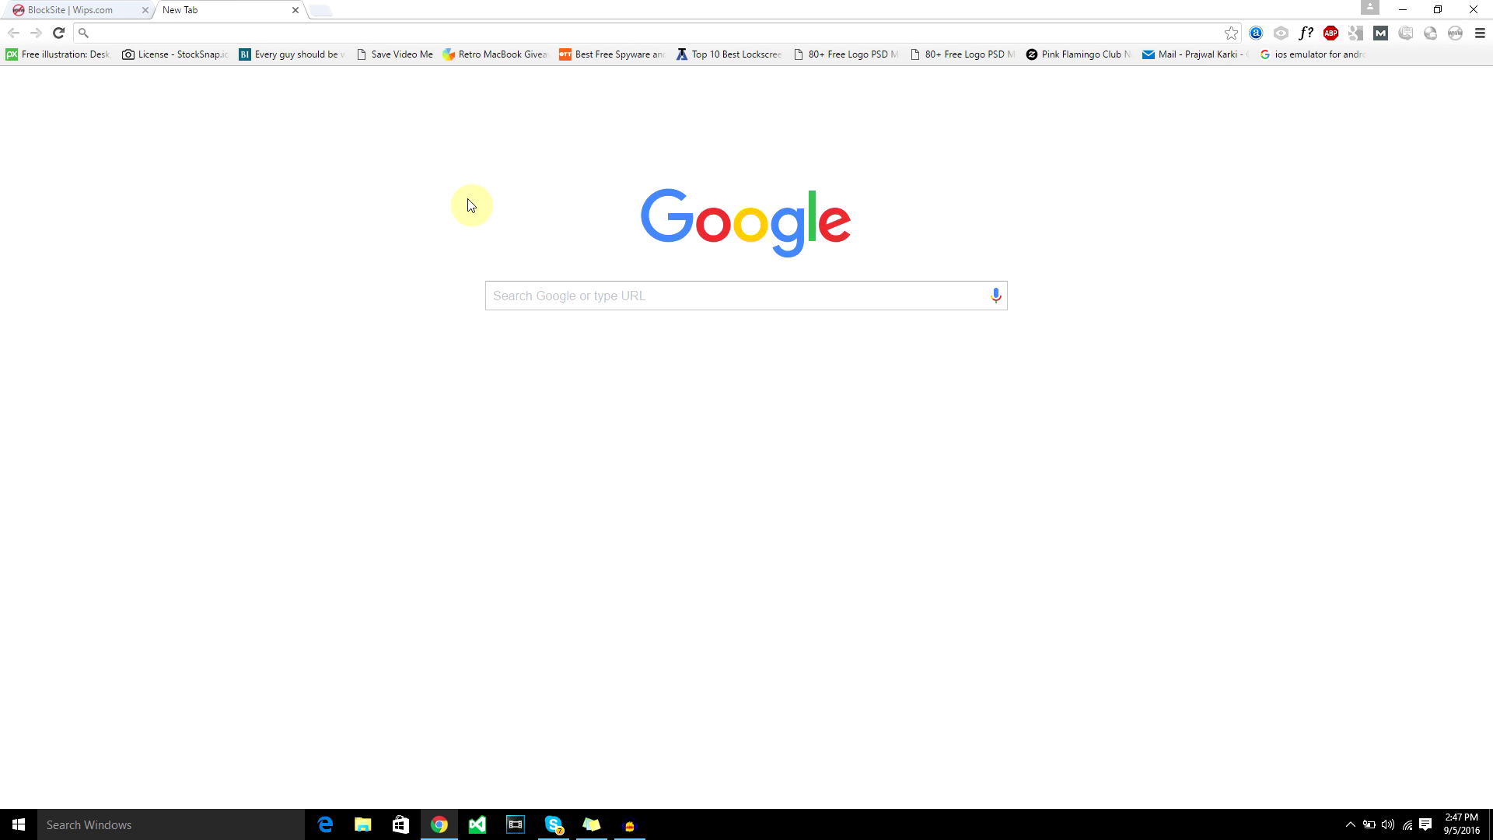
text(google.com)
key(Return)
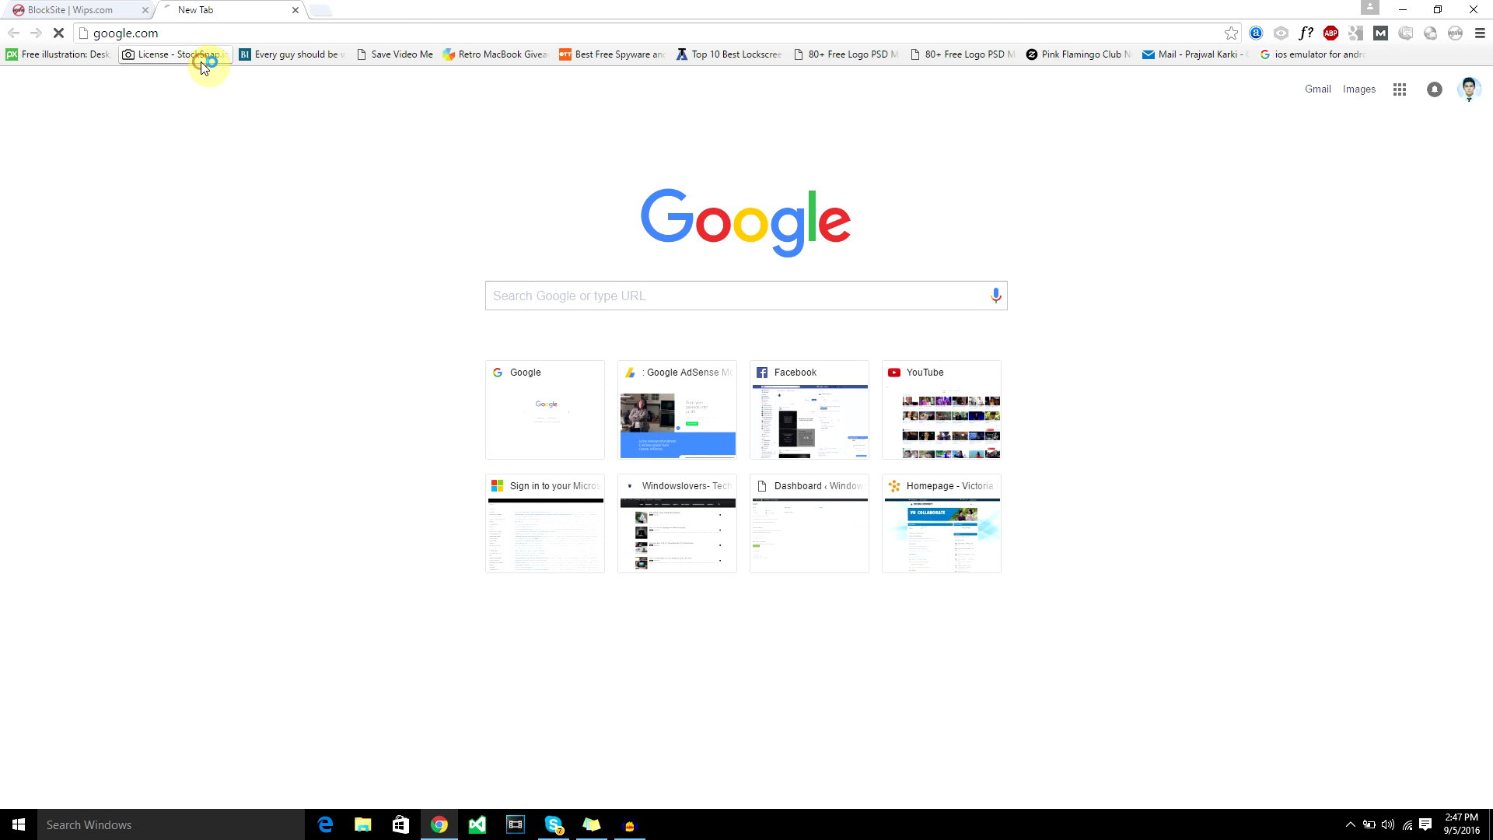
right_click(467, 395)
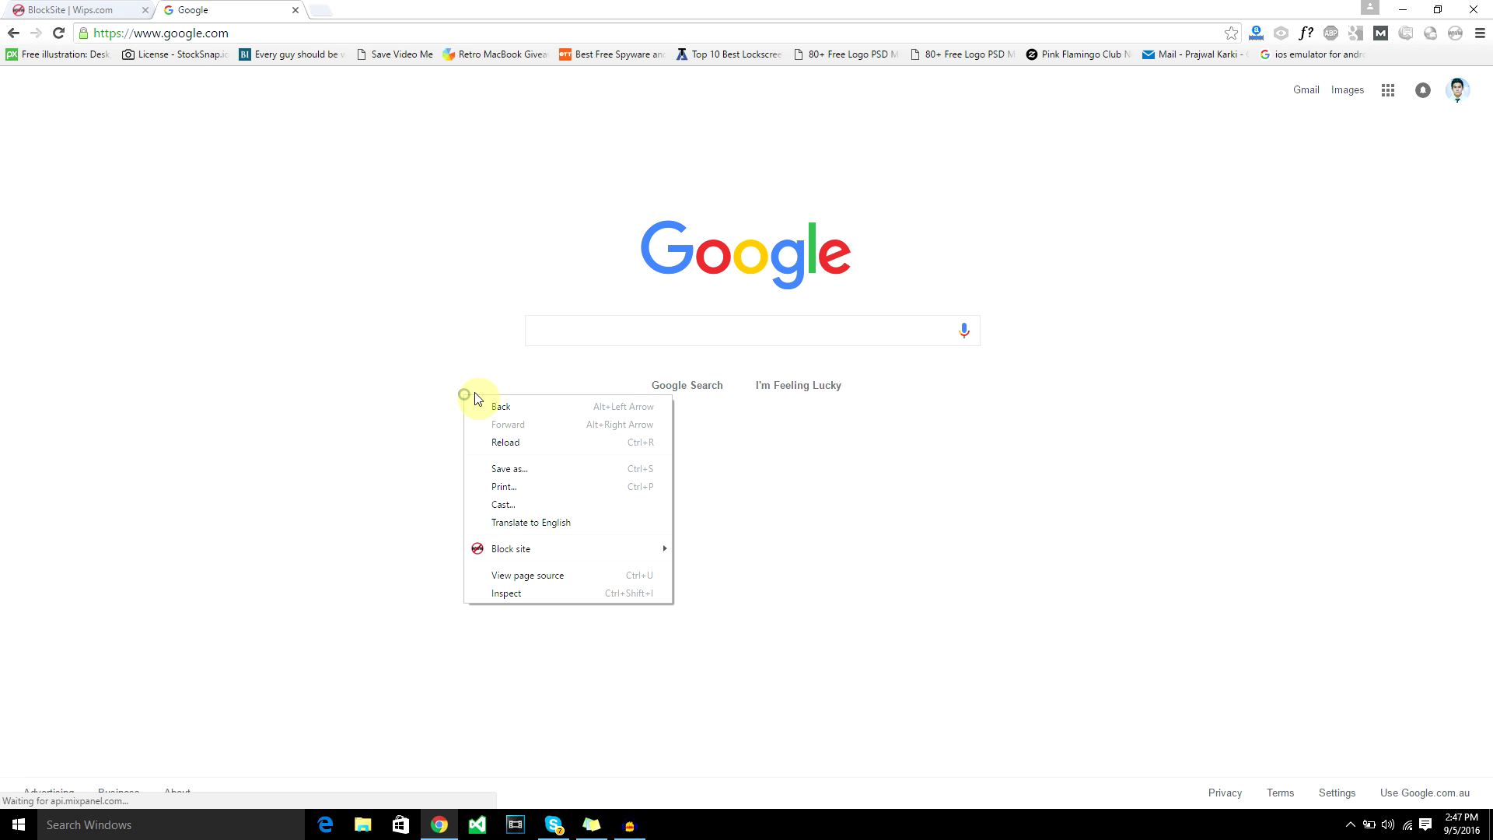
mouse_move(508, 554)
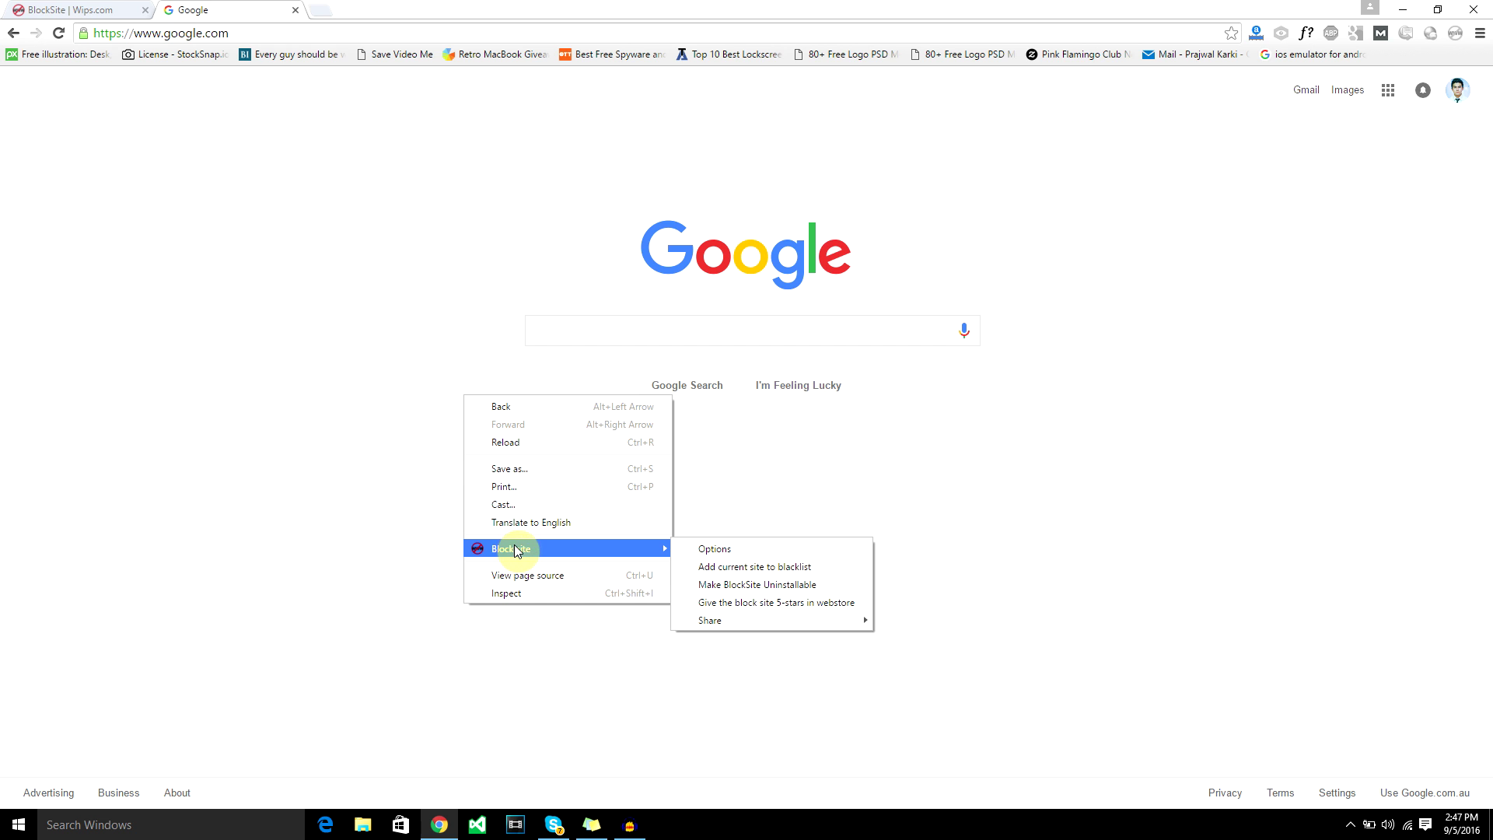
click(805, 574)
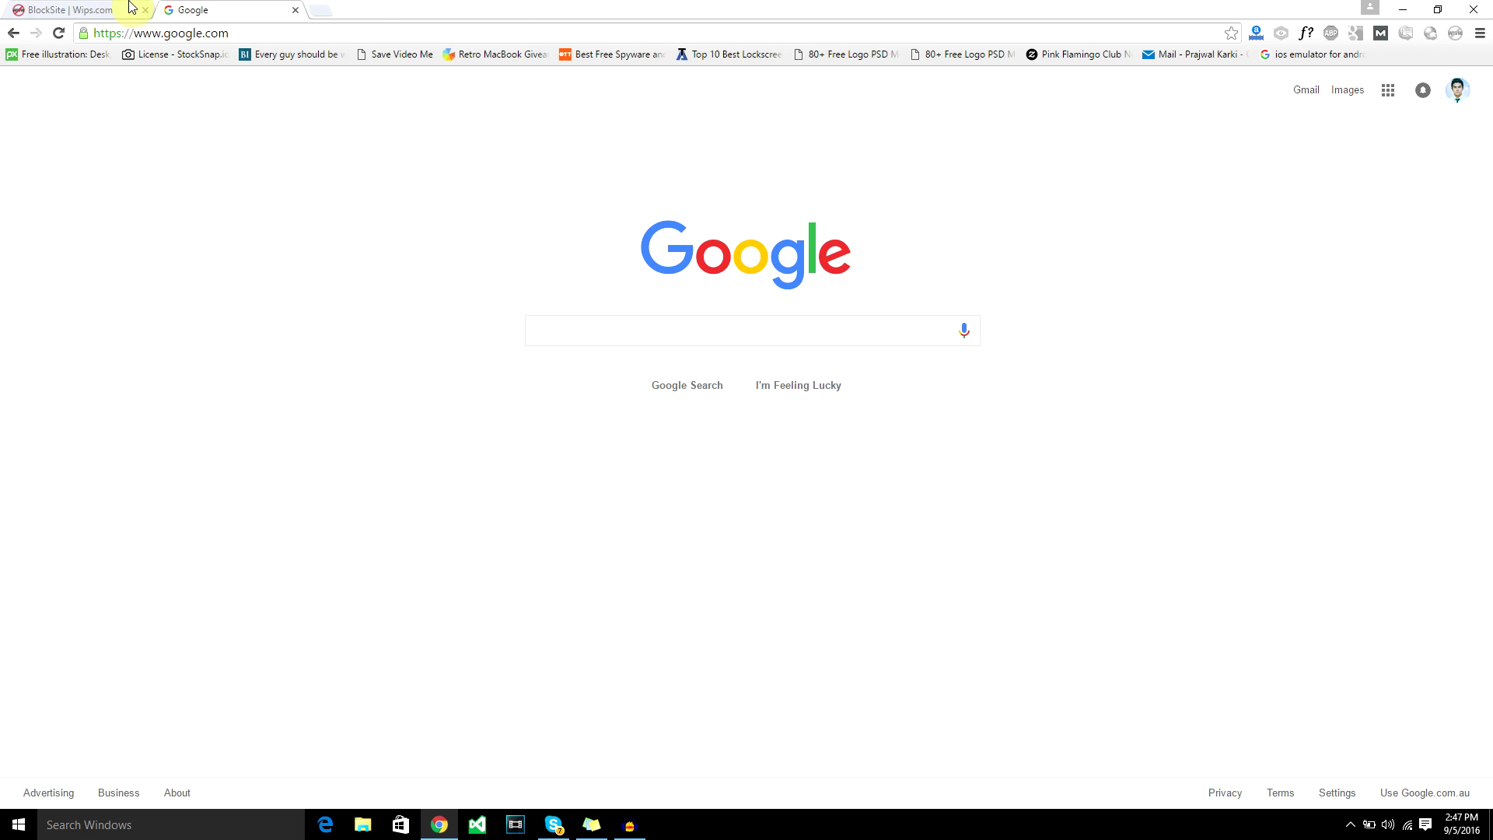
triple_click(331, 164)
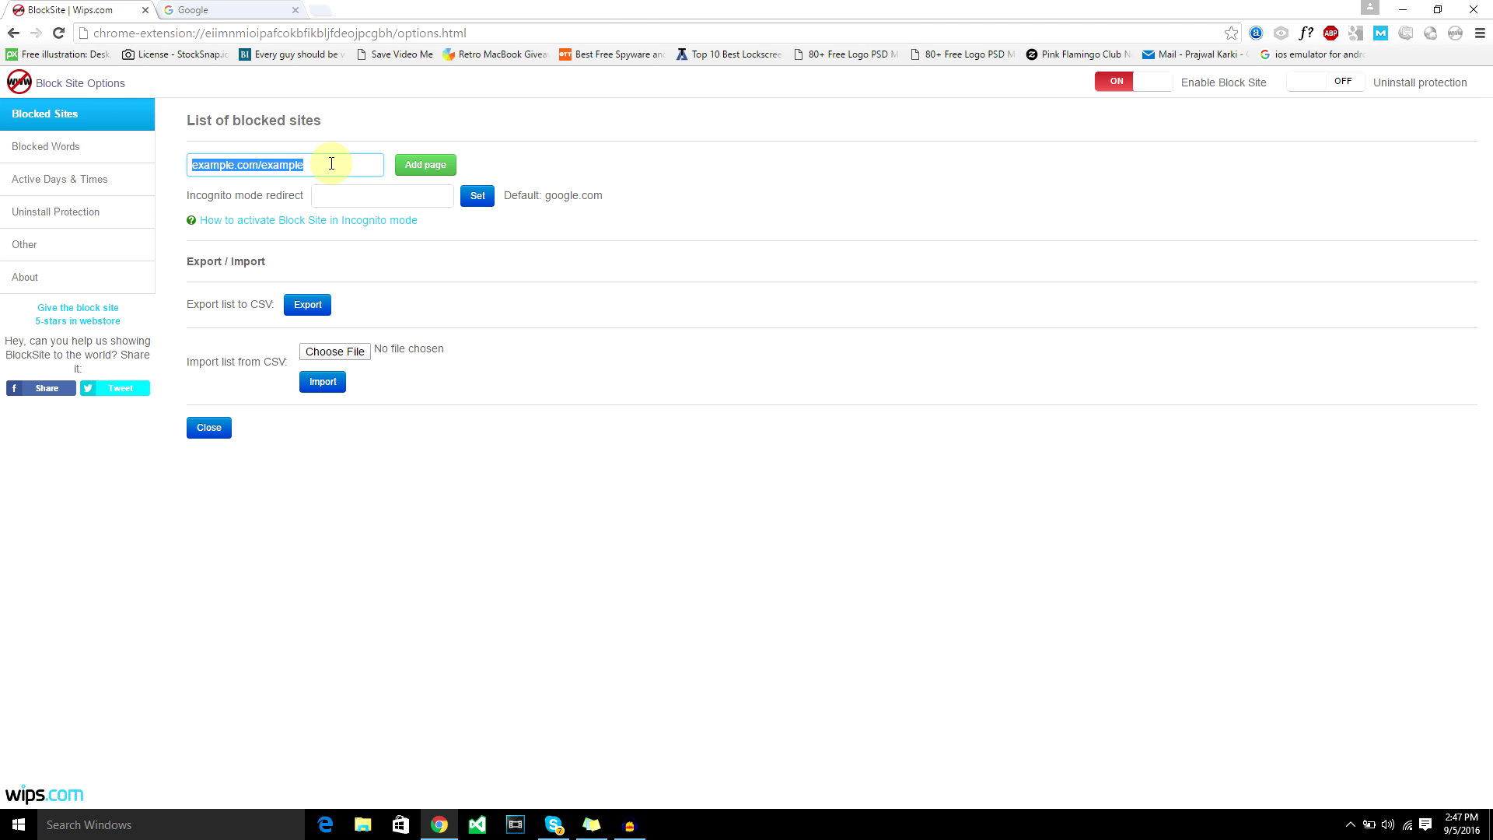
Enter google.com in place of the sample URL and add it as a blocked page
text(google.com)
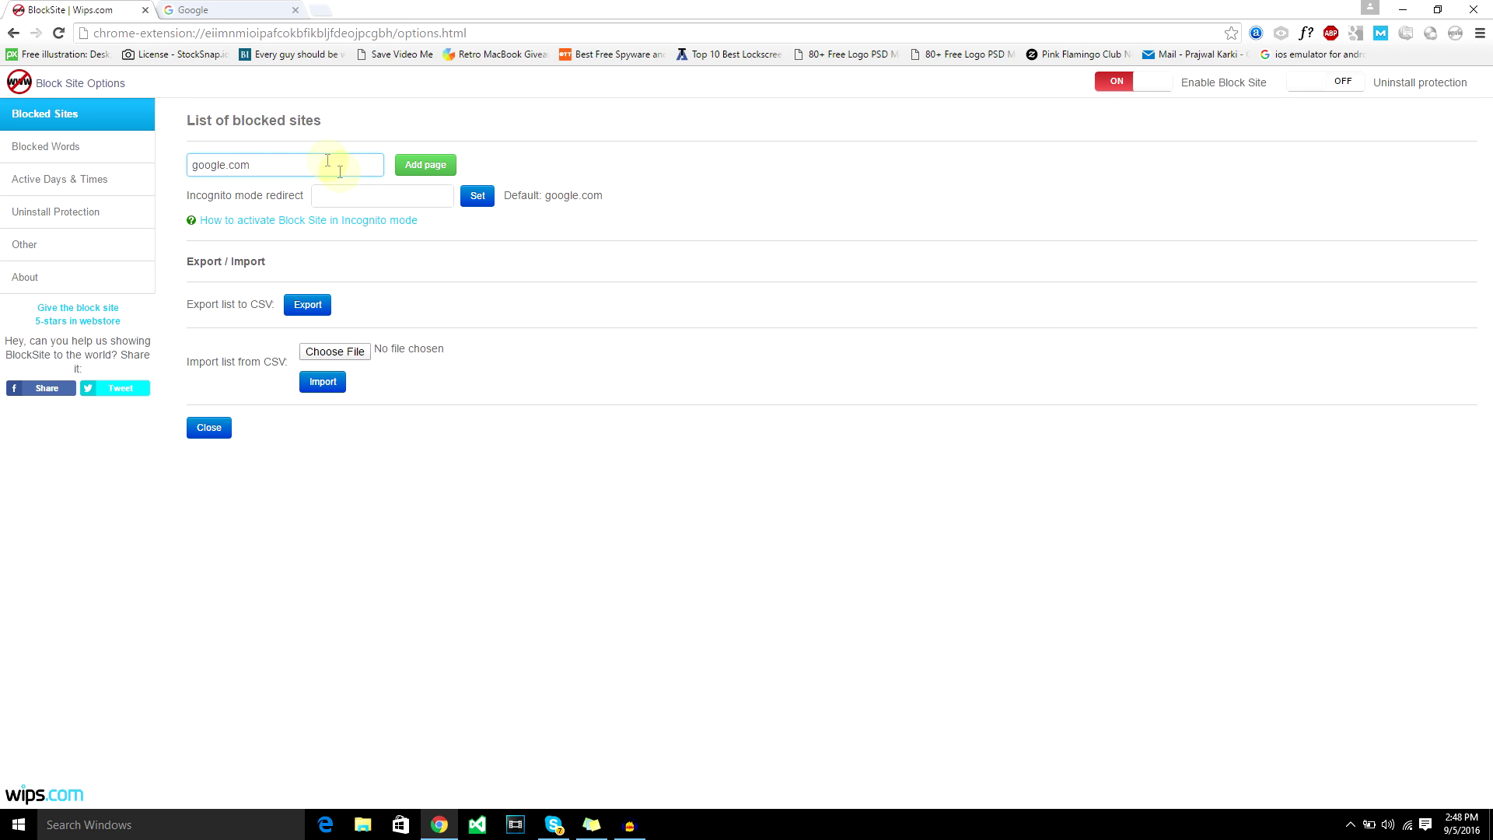
click(426, 165)
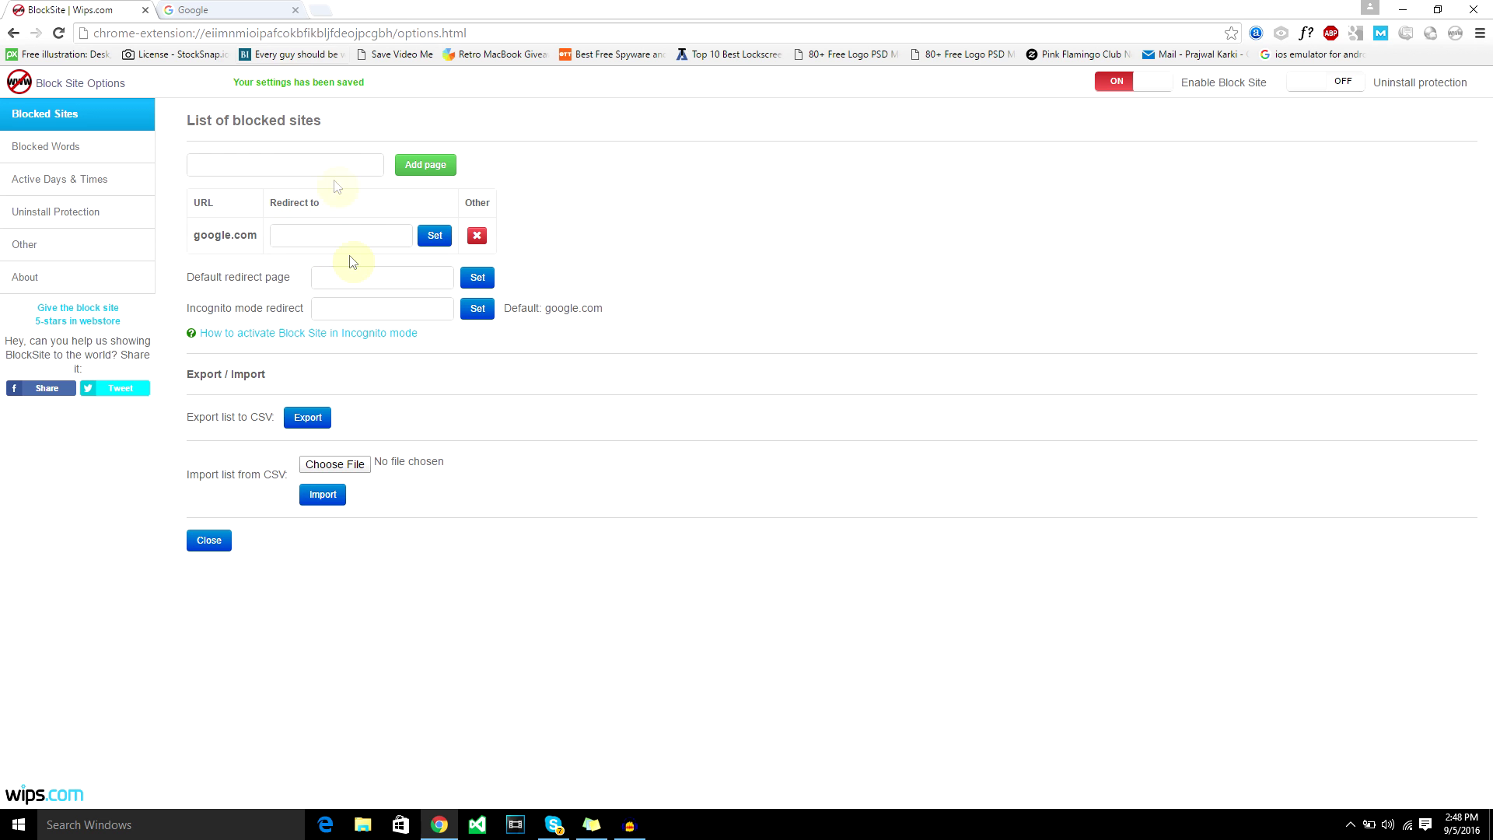
click(342, 280)
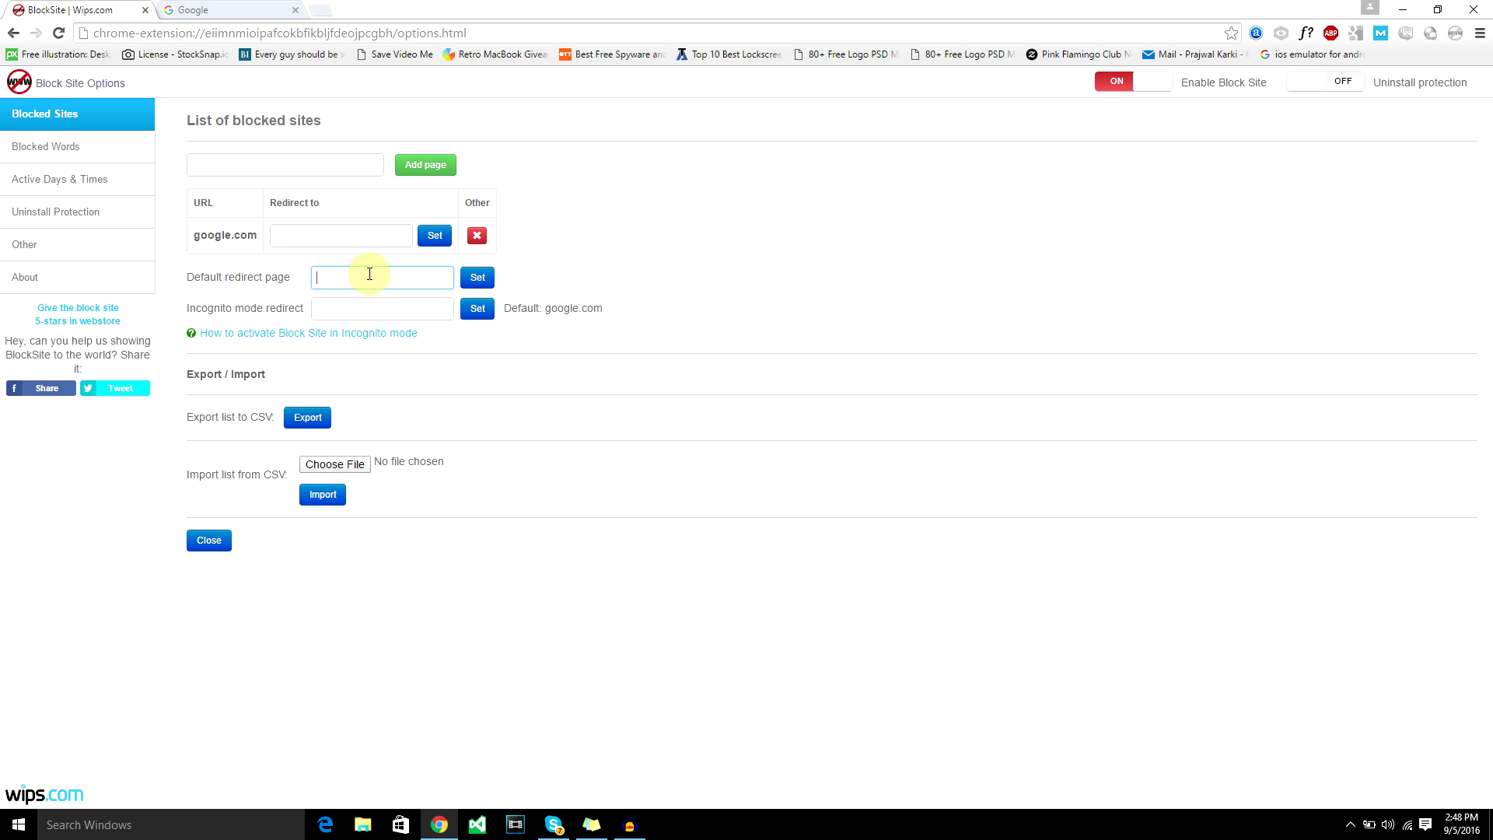
Check the google.com tab showing BlockSite's blocked page, then return to the options tab
click(206, 10)
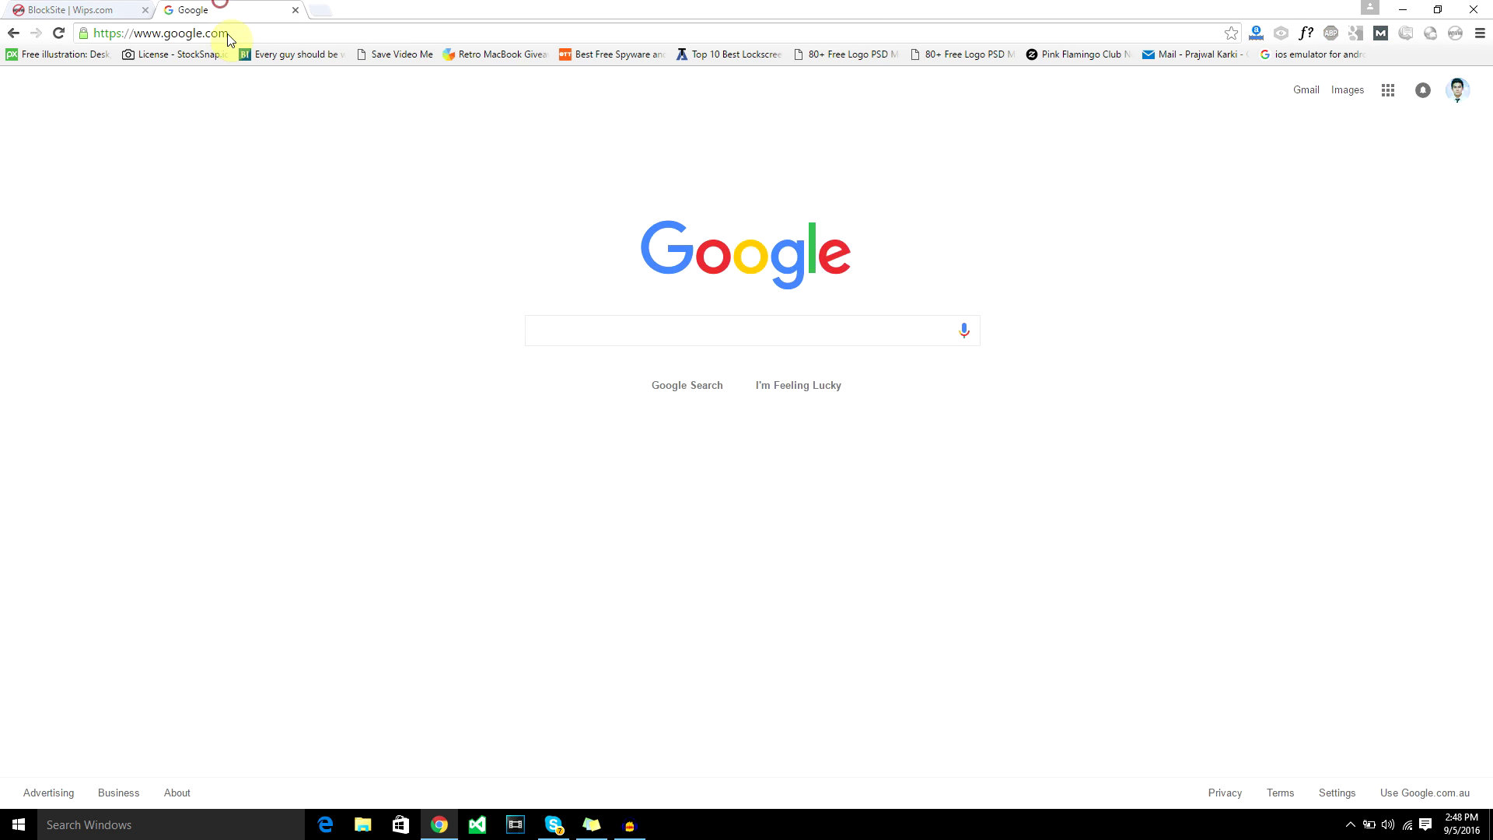
click(82, 9)
click(259, 10)
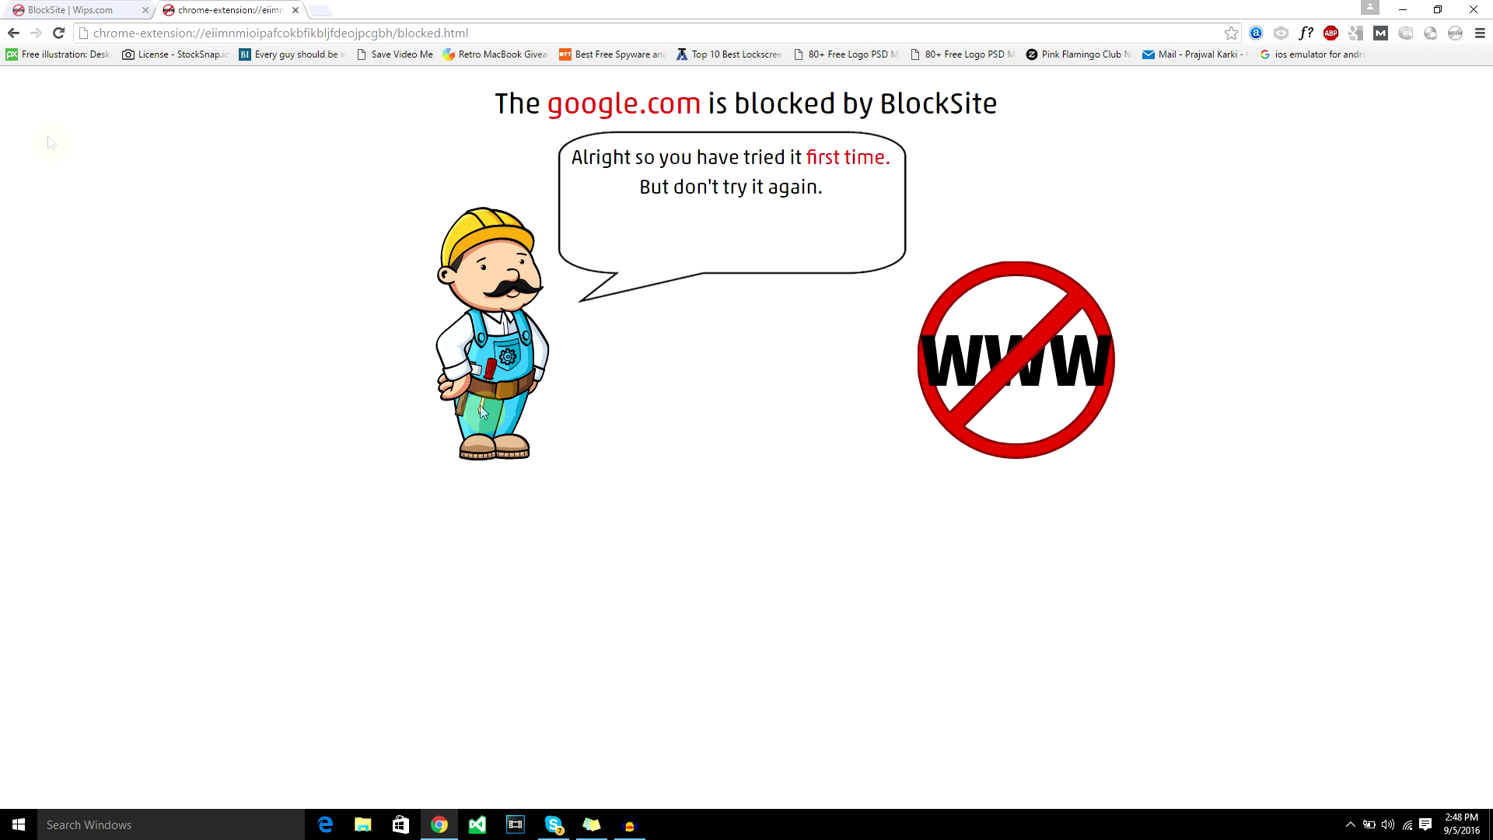
click(109, 9)
click(241, 8)
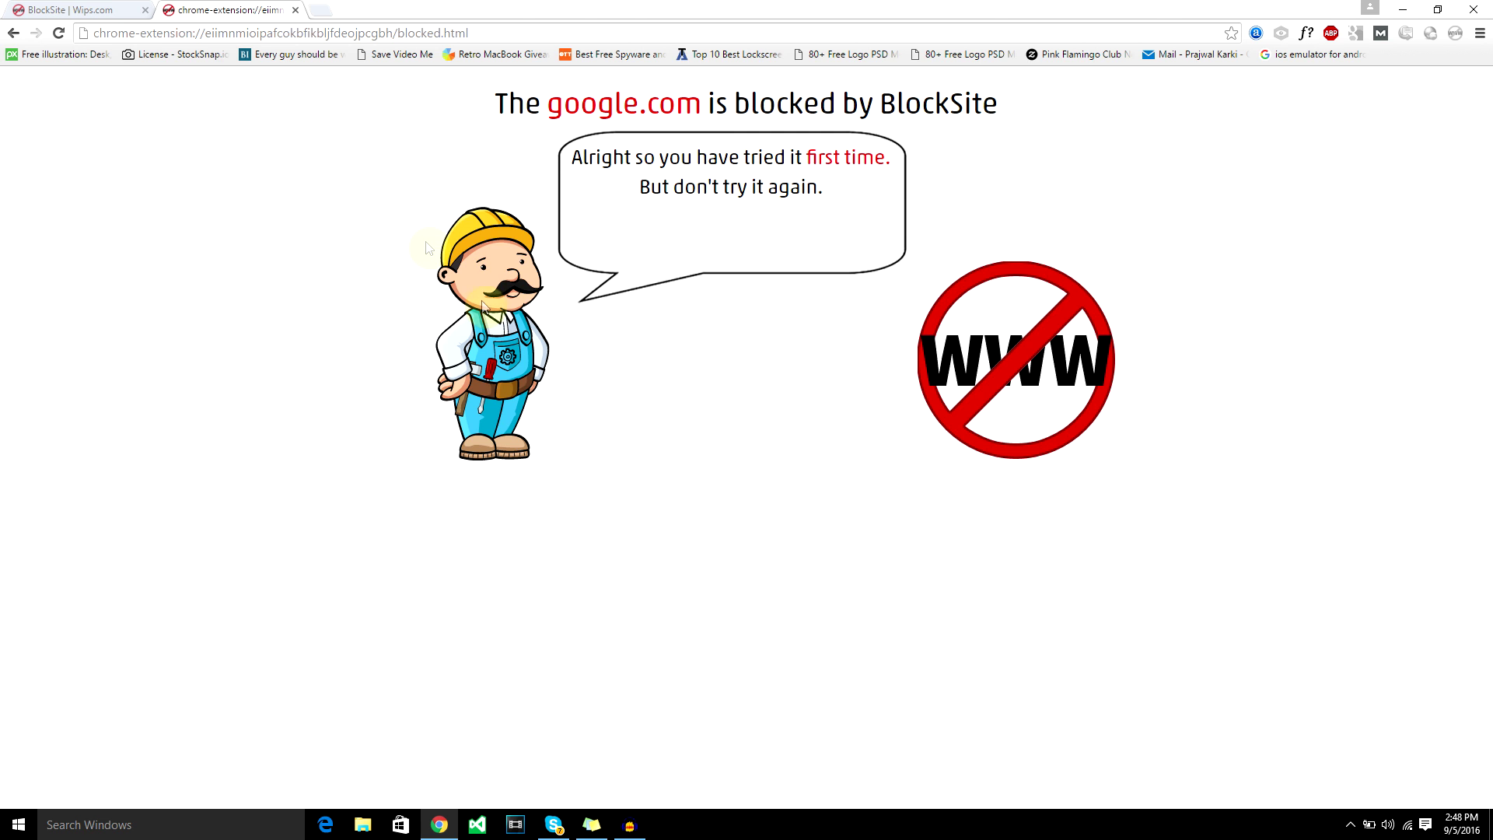
click(74, 10)
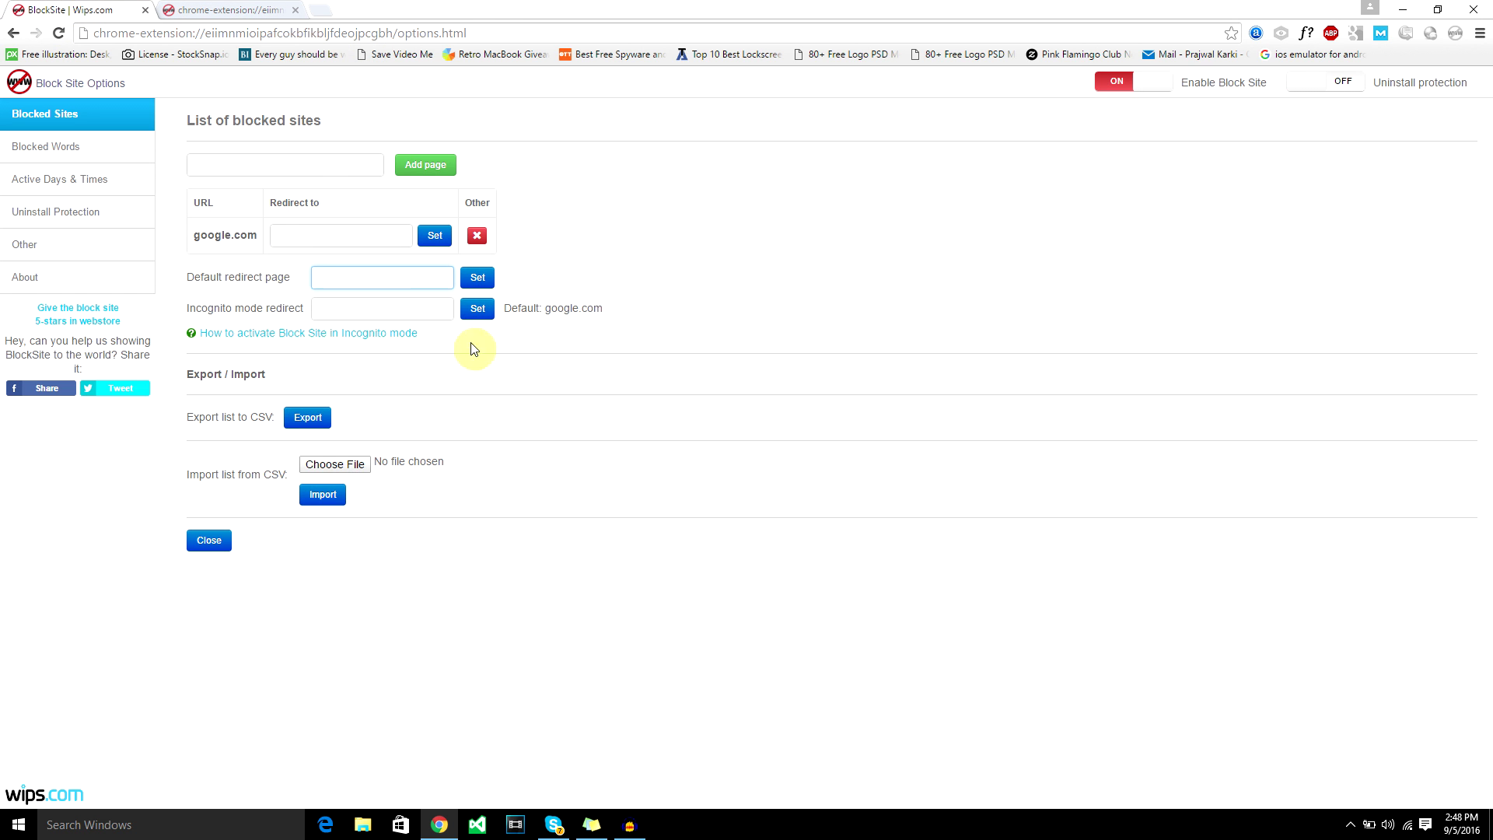
Set google.com's redirect to mashable.com and close the blocked google.com tab
click(288, 234)
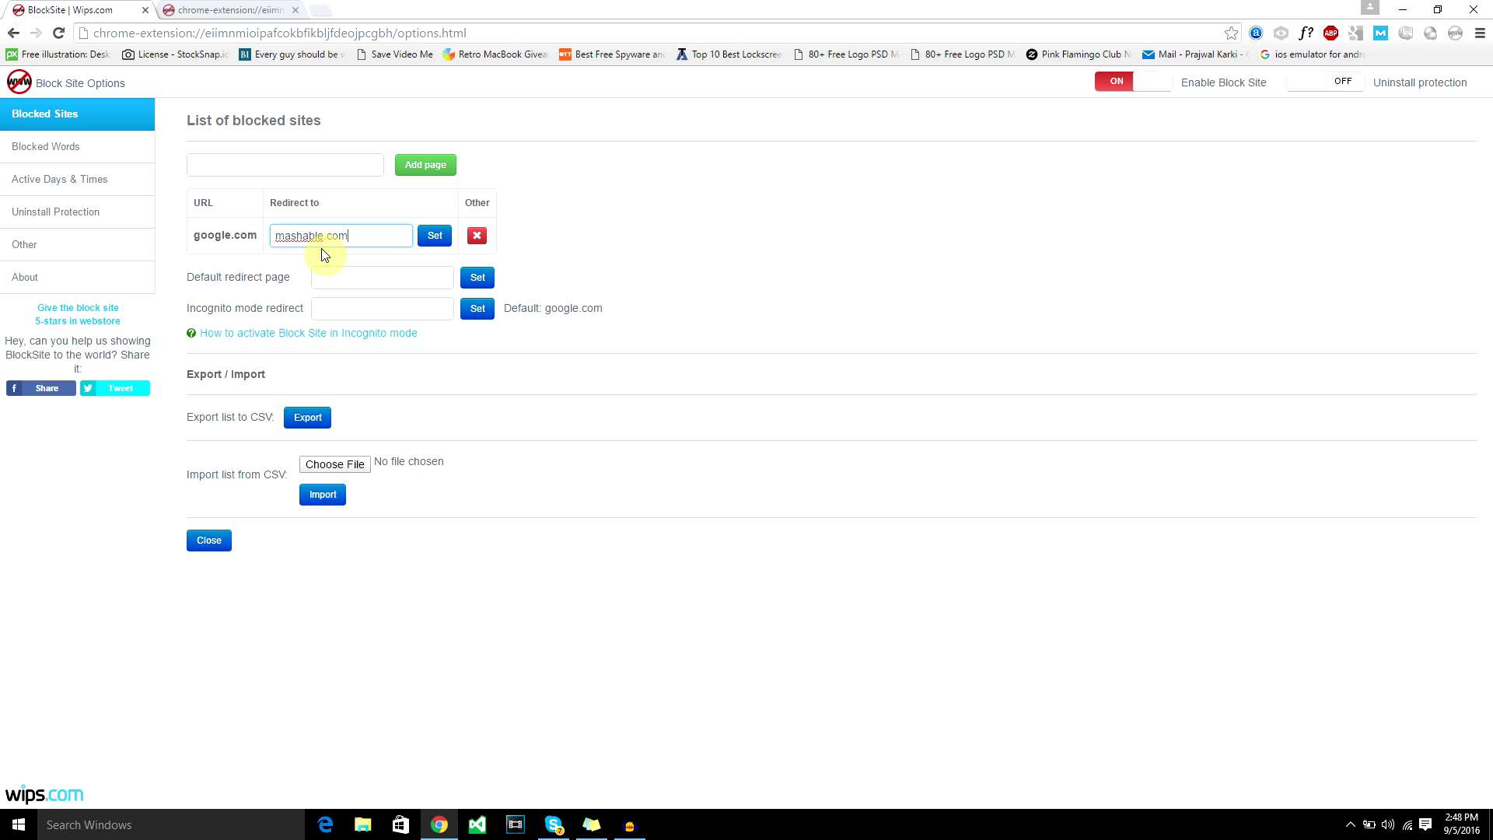
click(435, 235)
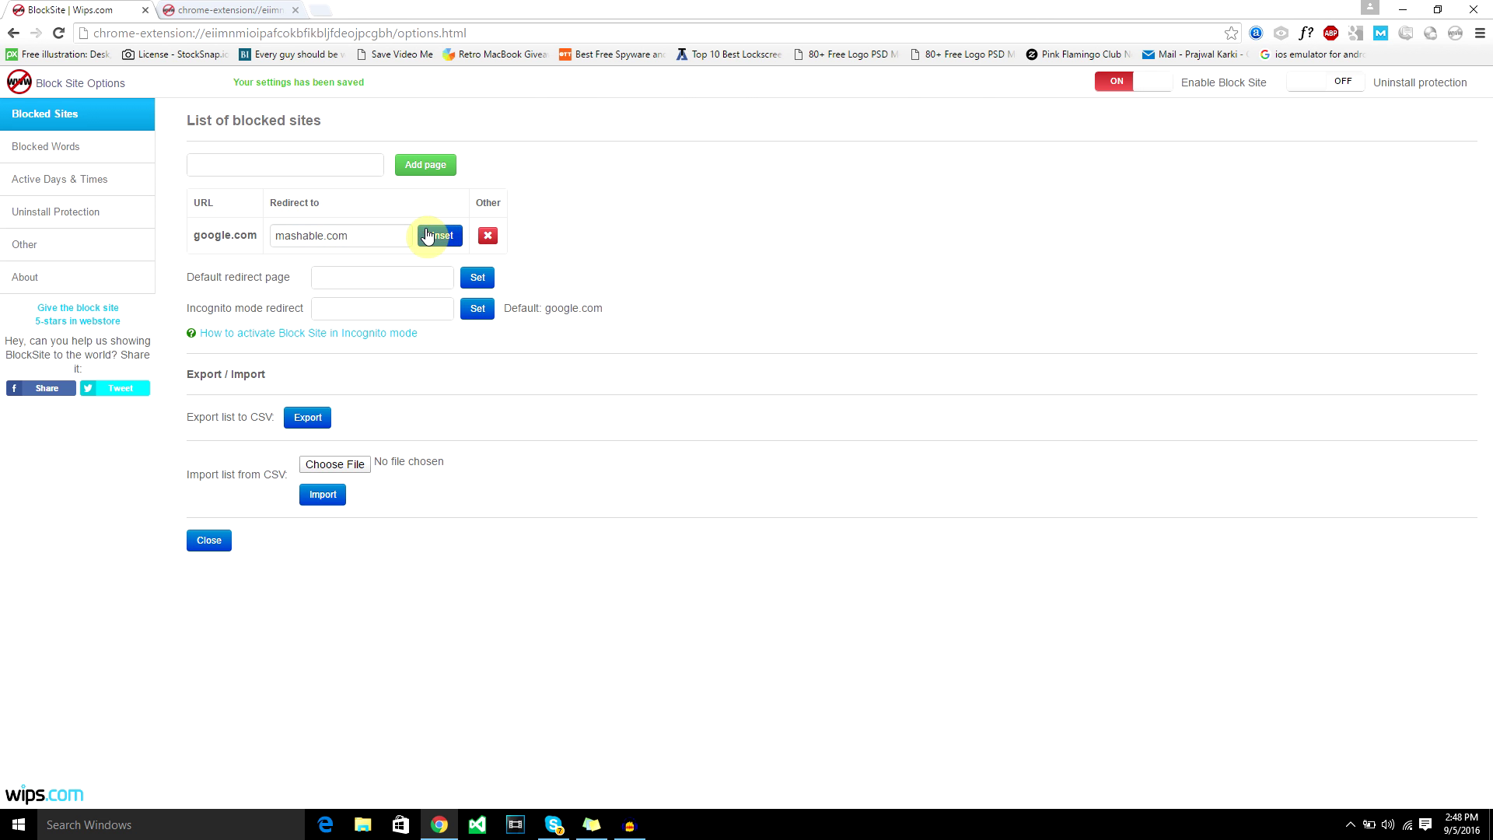
click(305, 13)
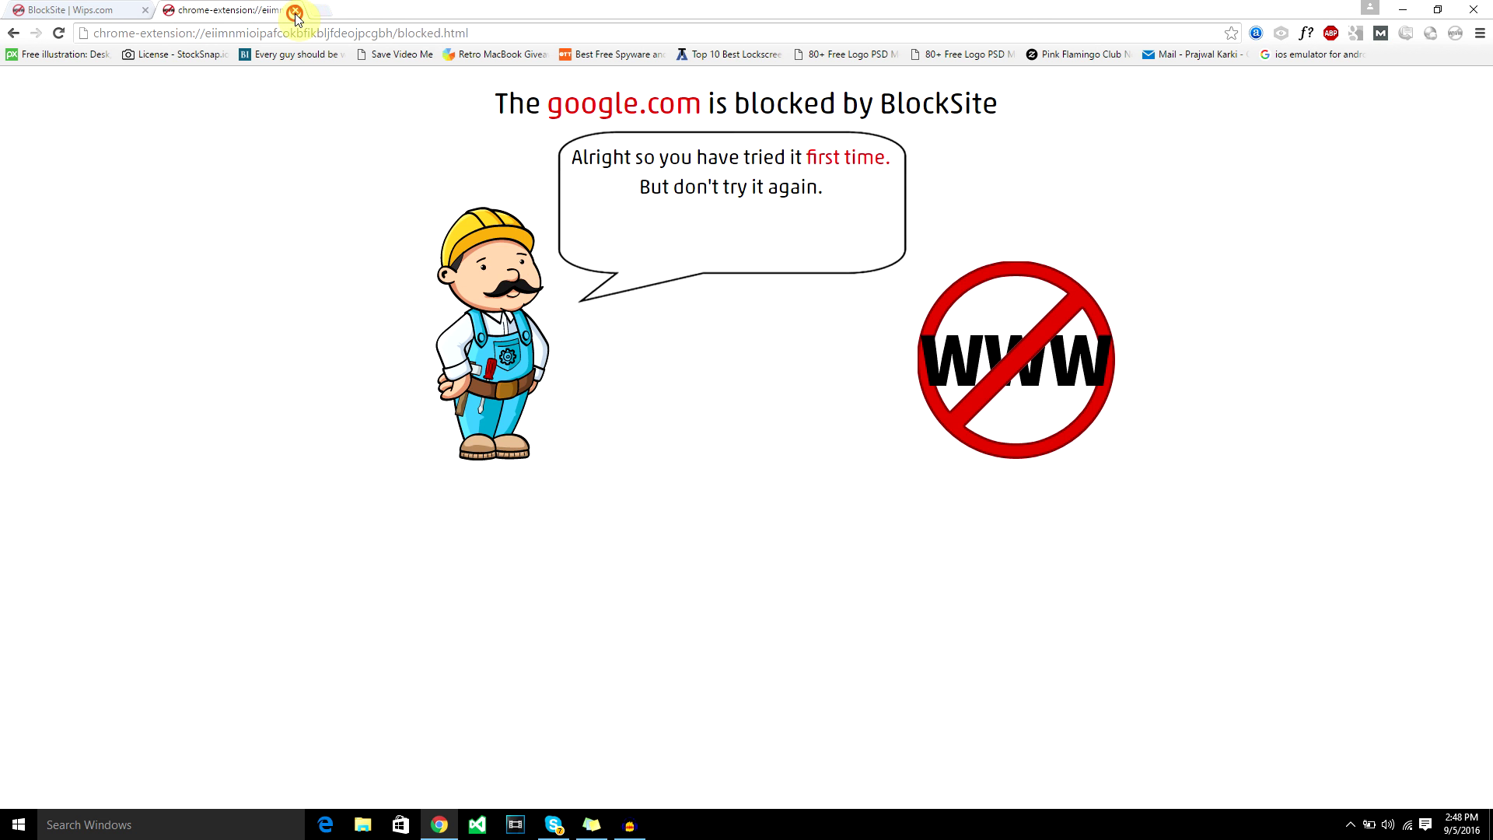
click(295, 13)
Open google.com in a new tab to confirm it lands on Mashable, then return to options
click(172, 9)
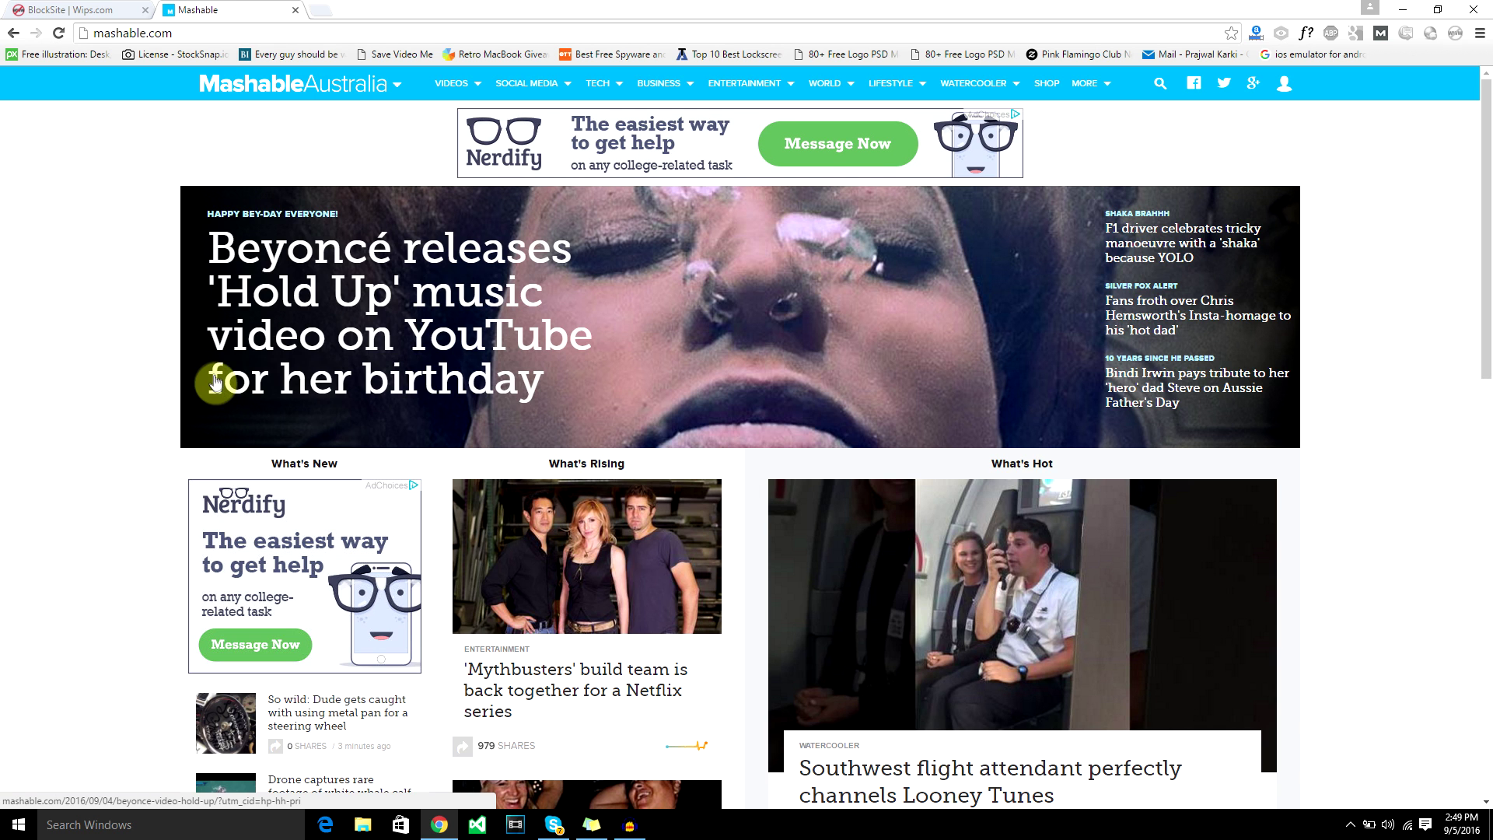
click(31, 8)
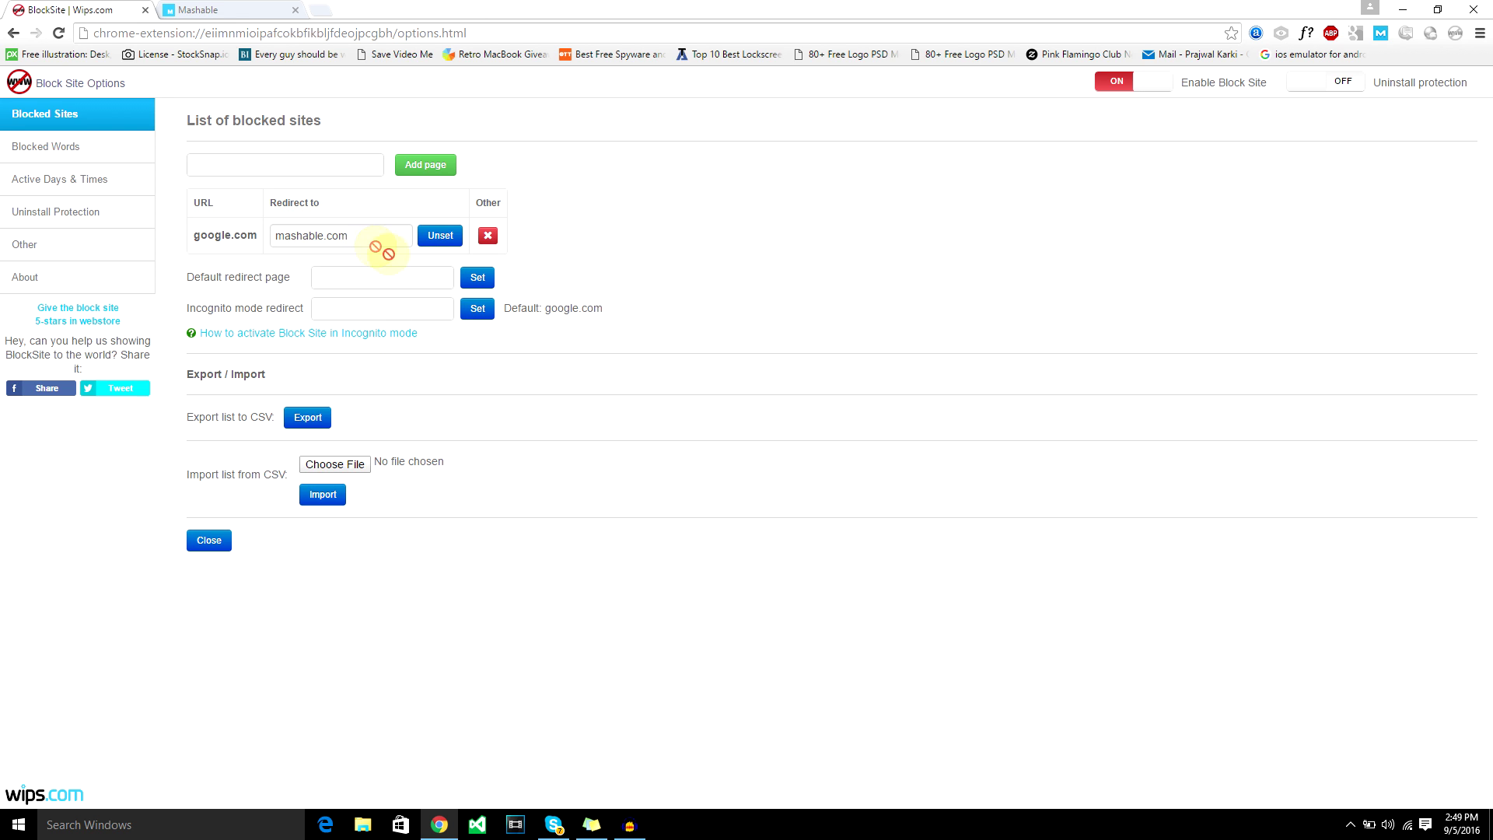
Confirm google.com opens Mashable in a second window, then return to the Block Site options tab
click(362, 315)
double_click(352, 236)
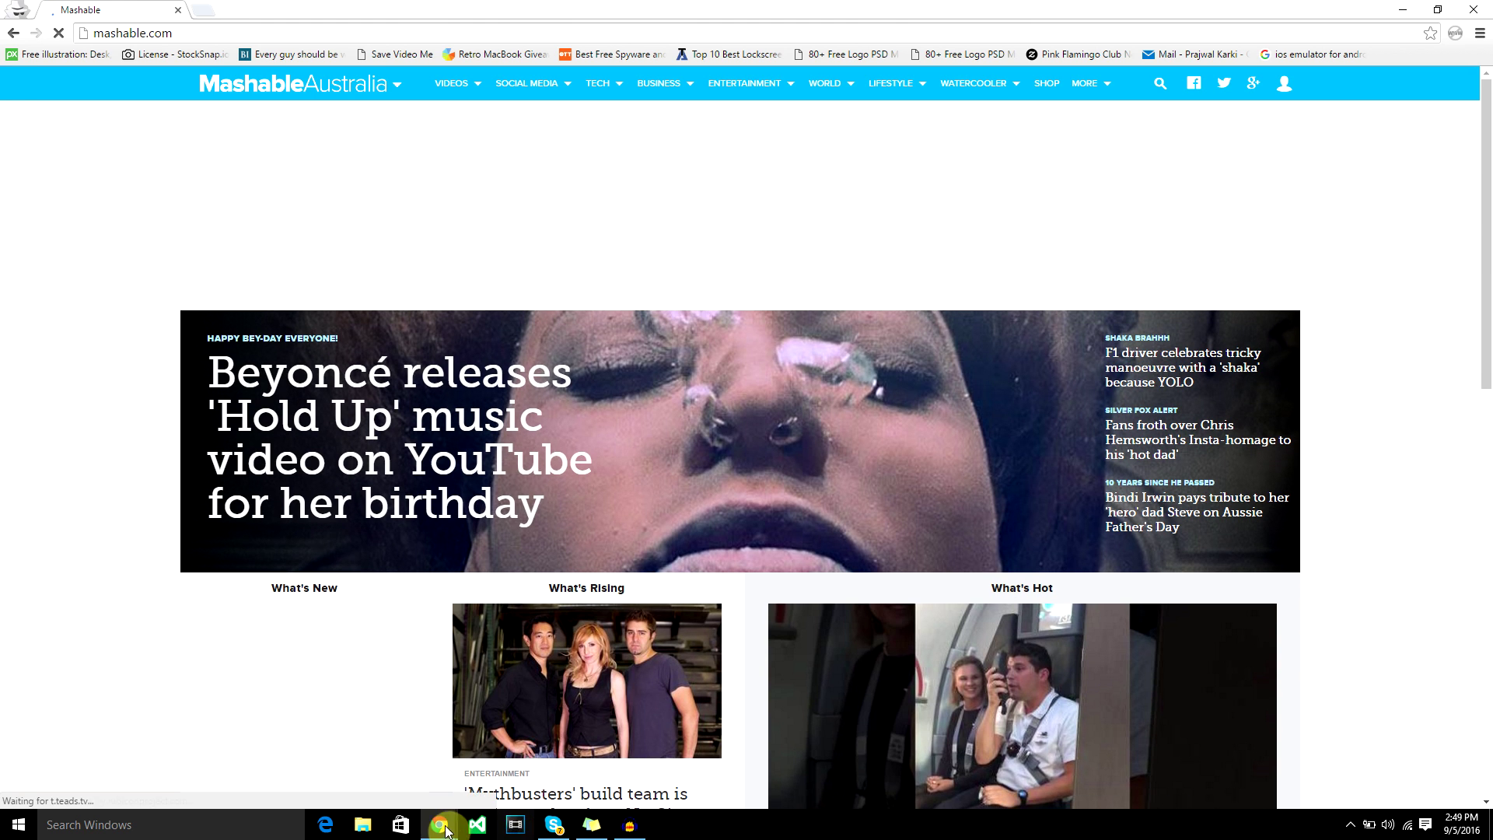
mouse_move(443, 832)
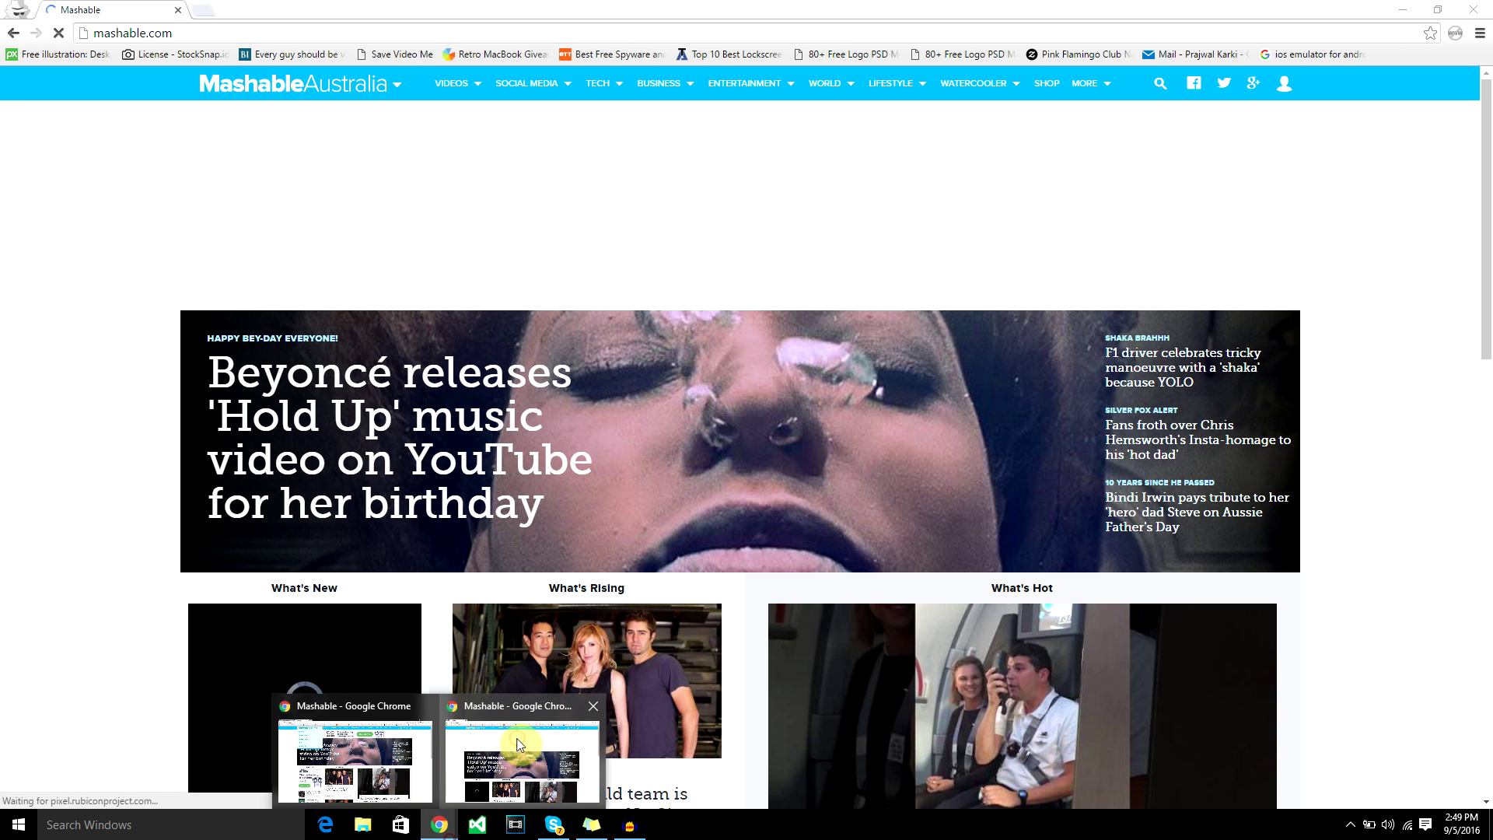
click(348, 772)
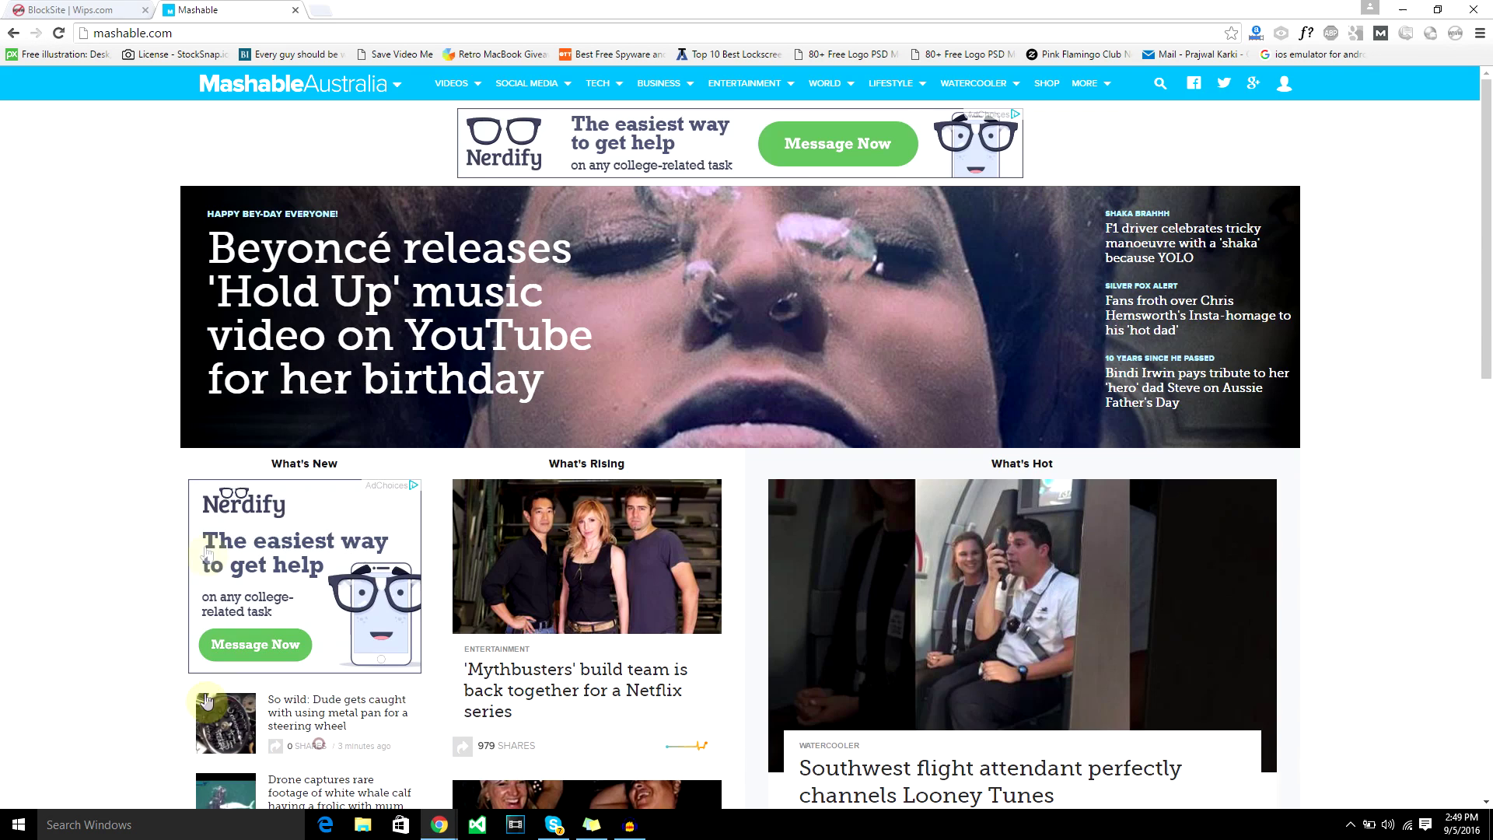
click(50, 10)
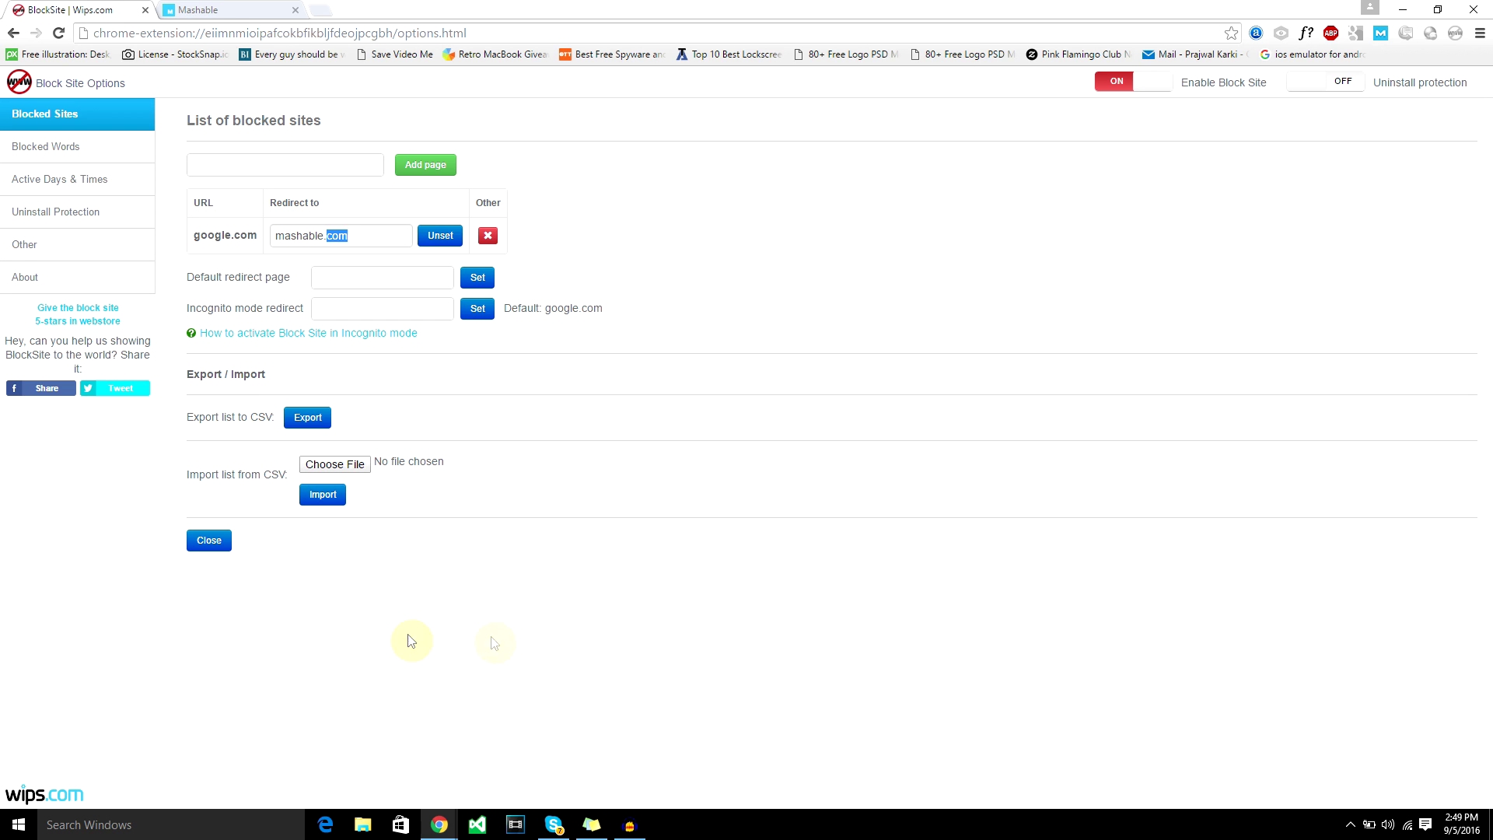
click(522, 645)
Export the google.com→mashable.com blocked-sites list to a blocksite_export CSV and open the download
click(293, 164)
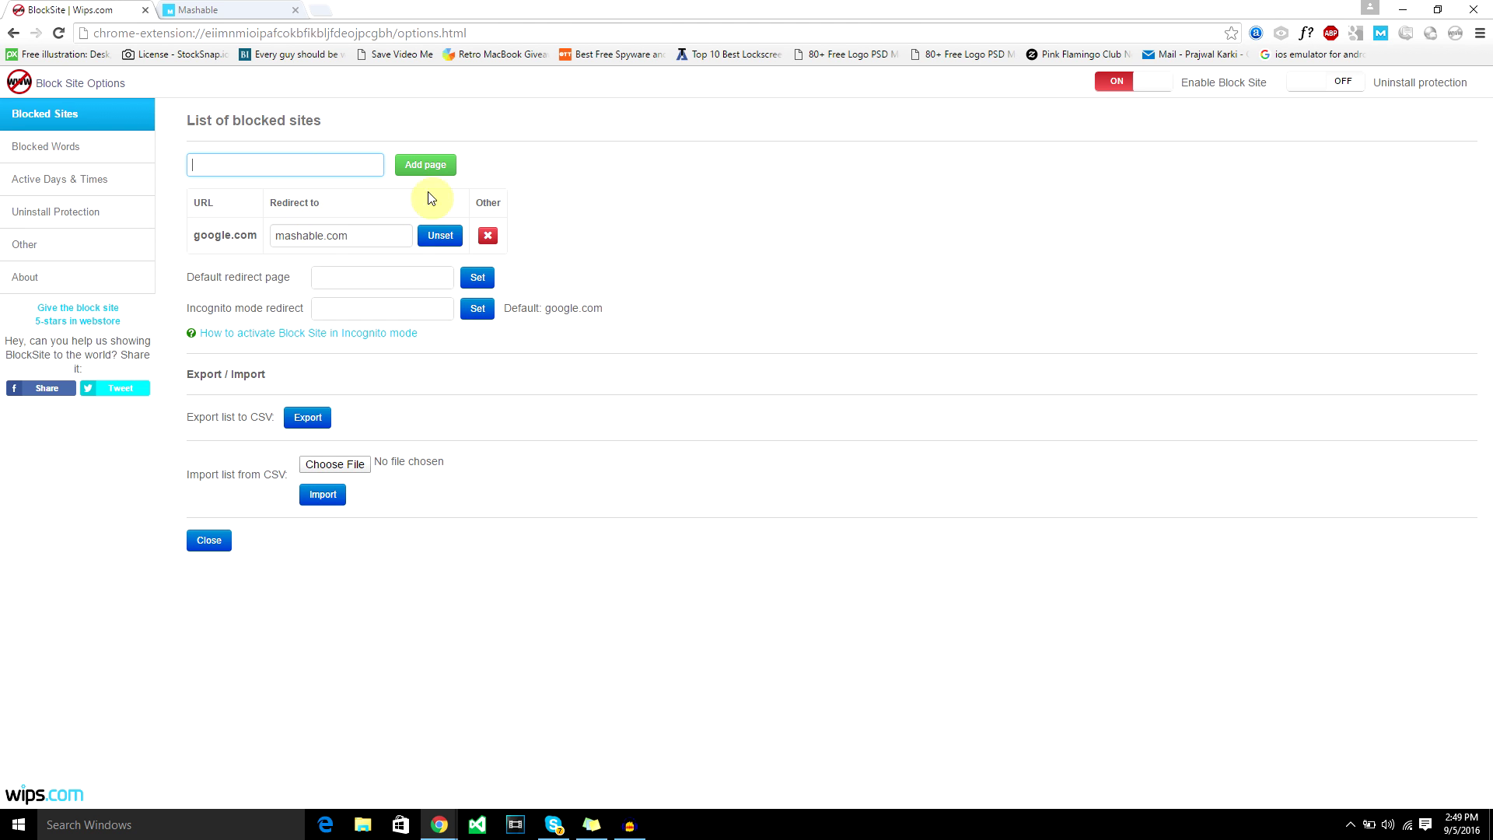
click(315, 420)
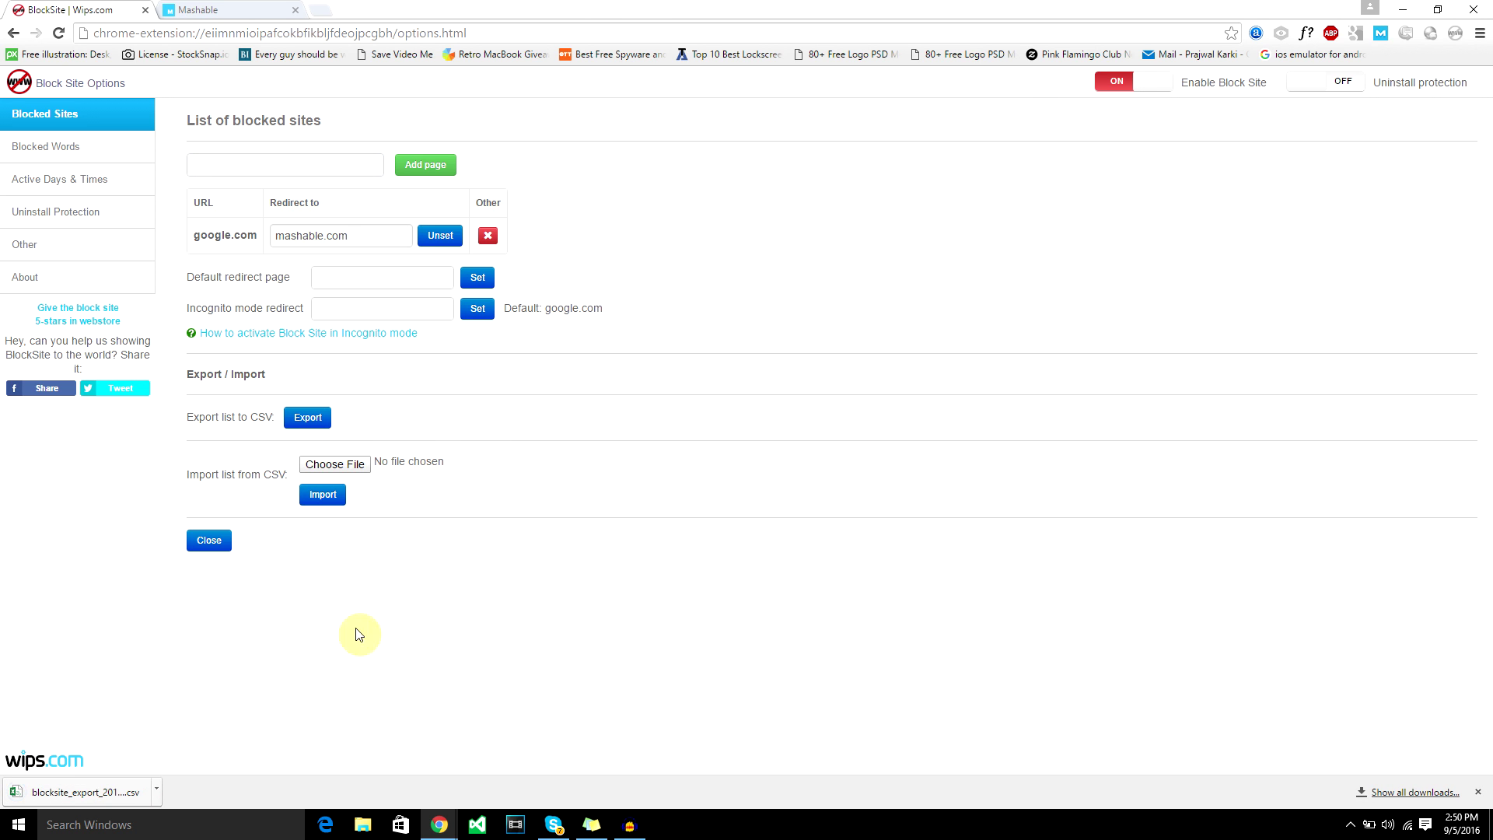
click(133, 792)
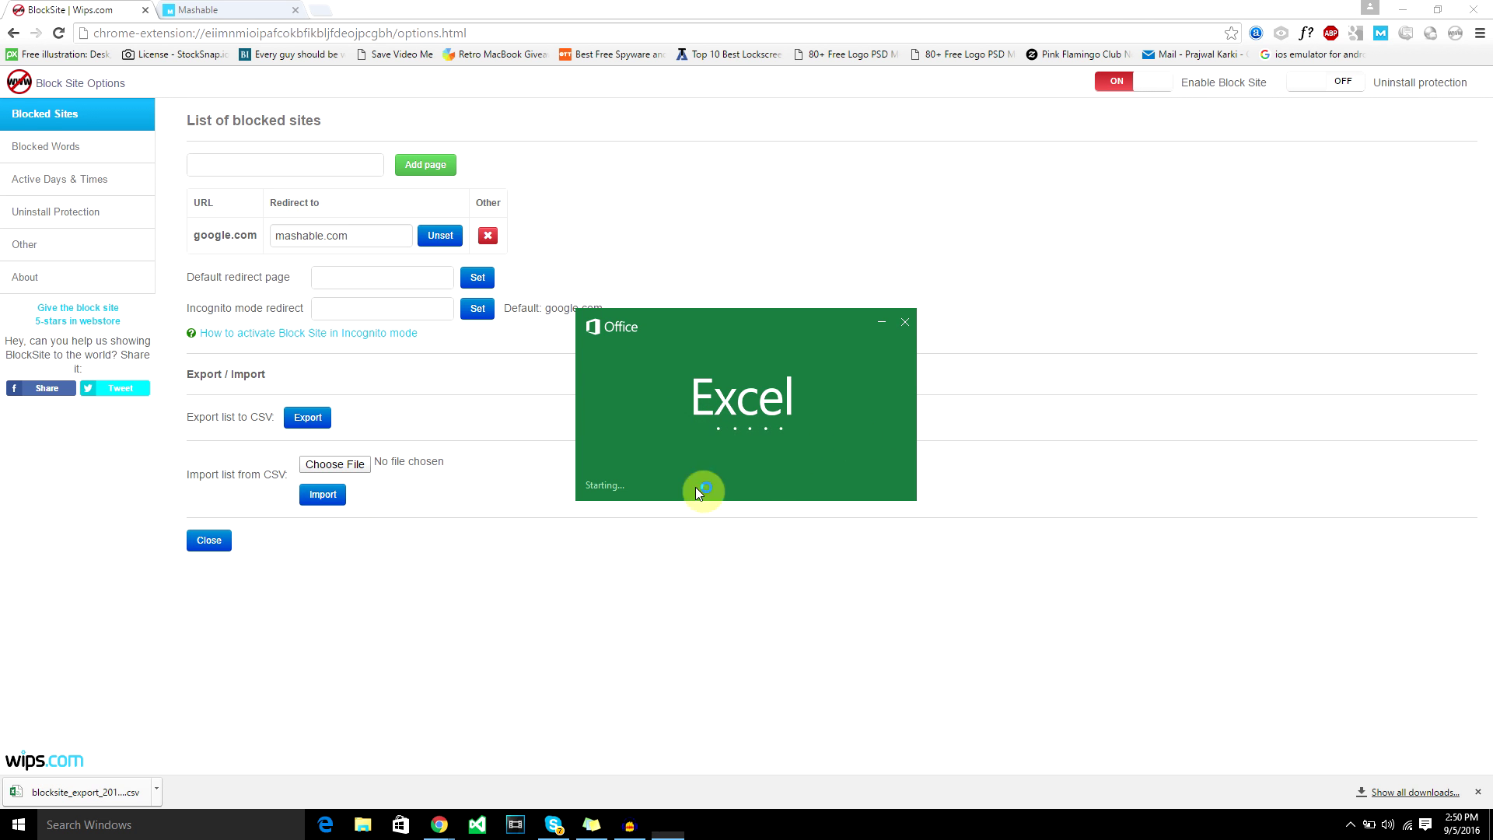
Widen column A to read URL;Redirect and google.com;mashable.com, then close Excel without saving
drag(320, 232, 534, 232)
drag(465, 77, 721, 113)
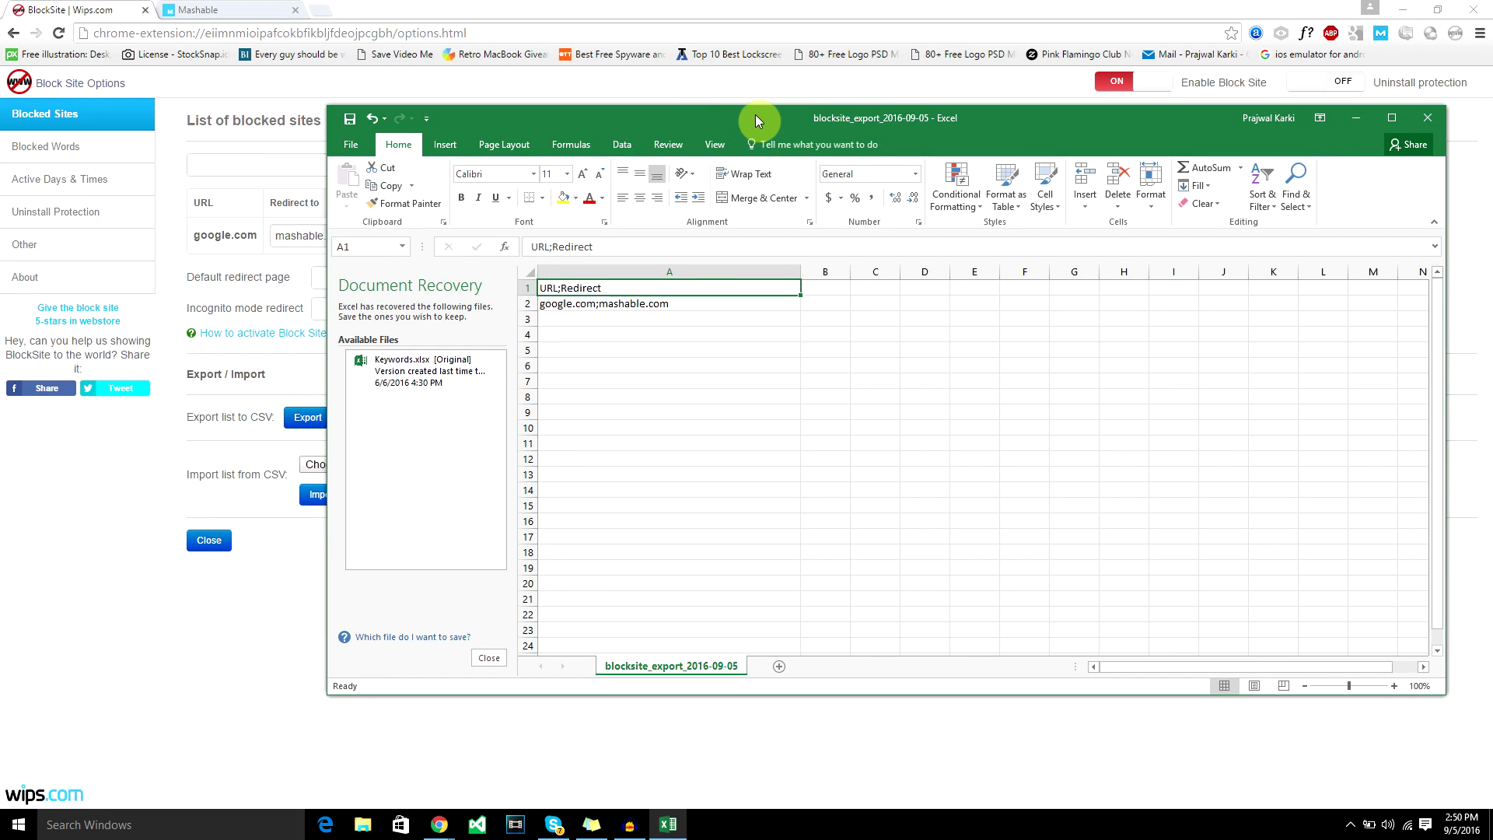
drag(787, 114, 829, 115)
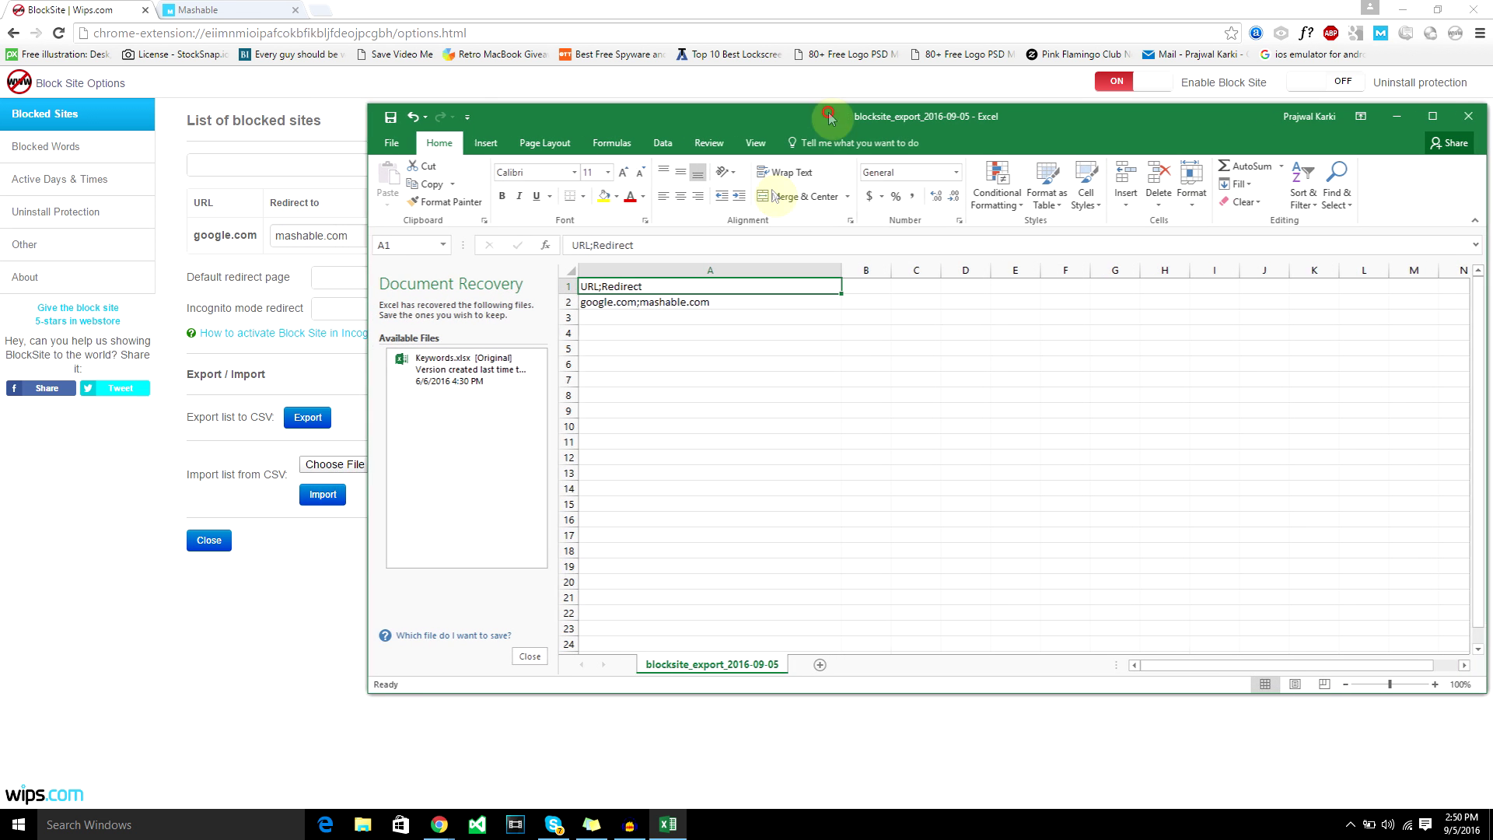
click(1468, 116)
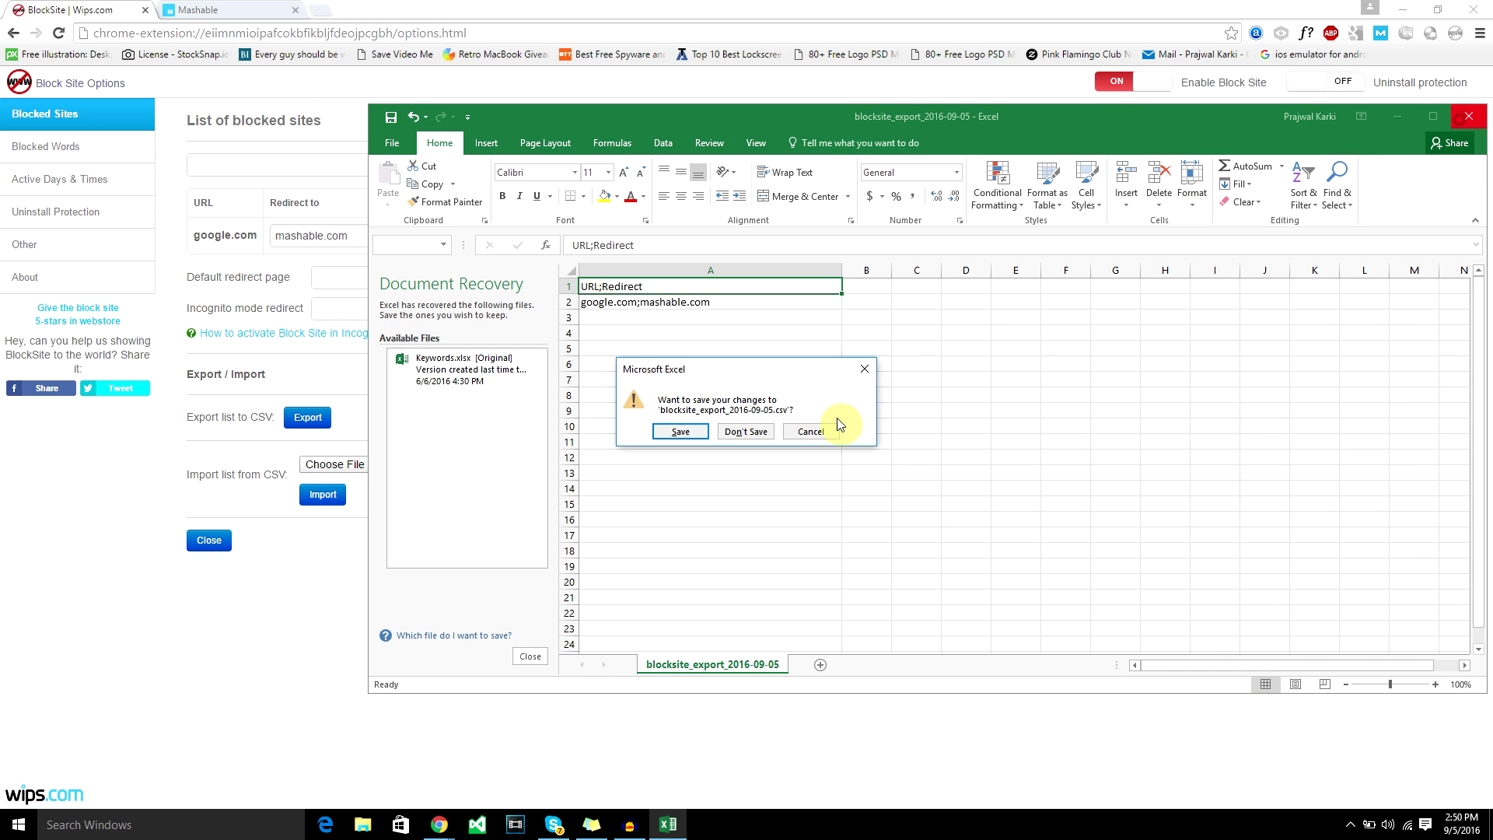
click(746, 432)
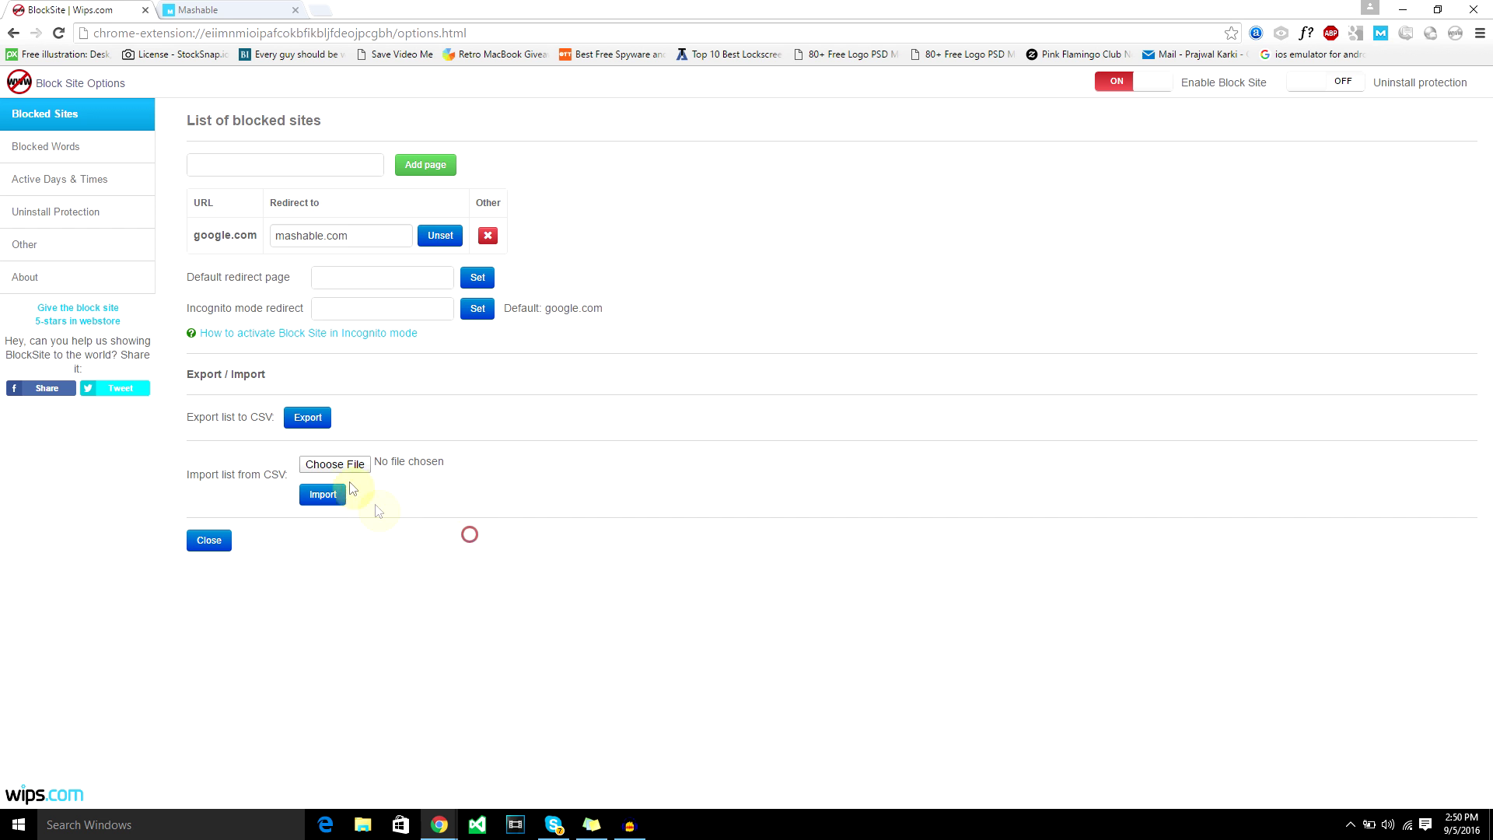
click(336, 464)
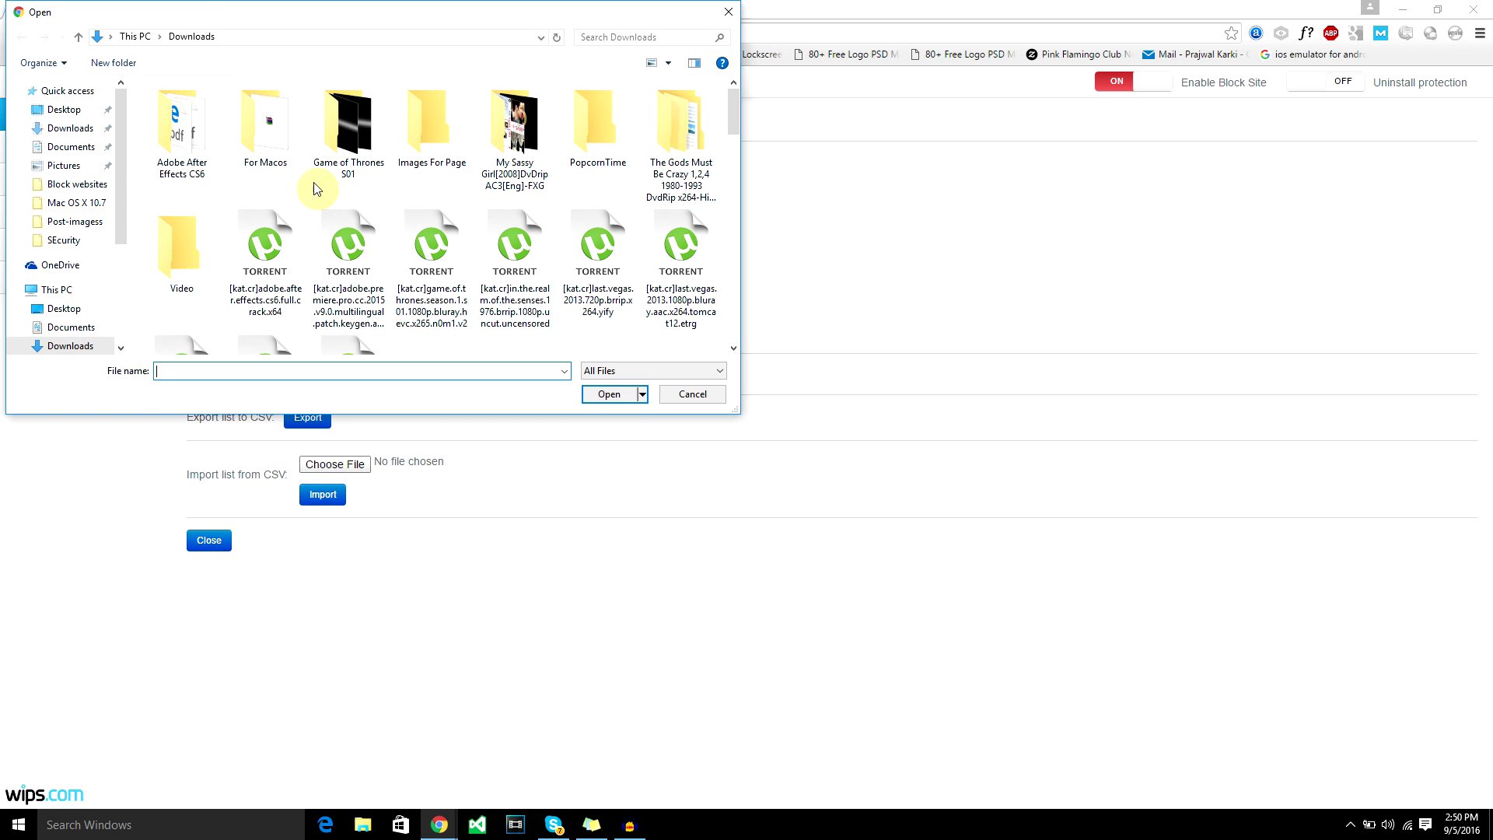
click(729, 11)
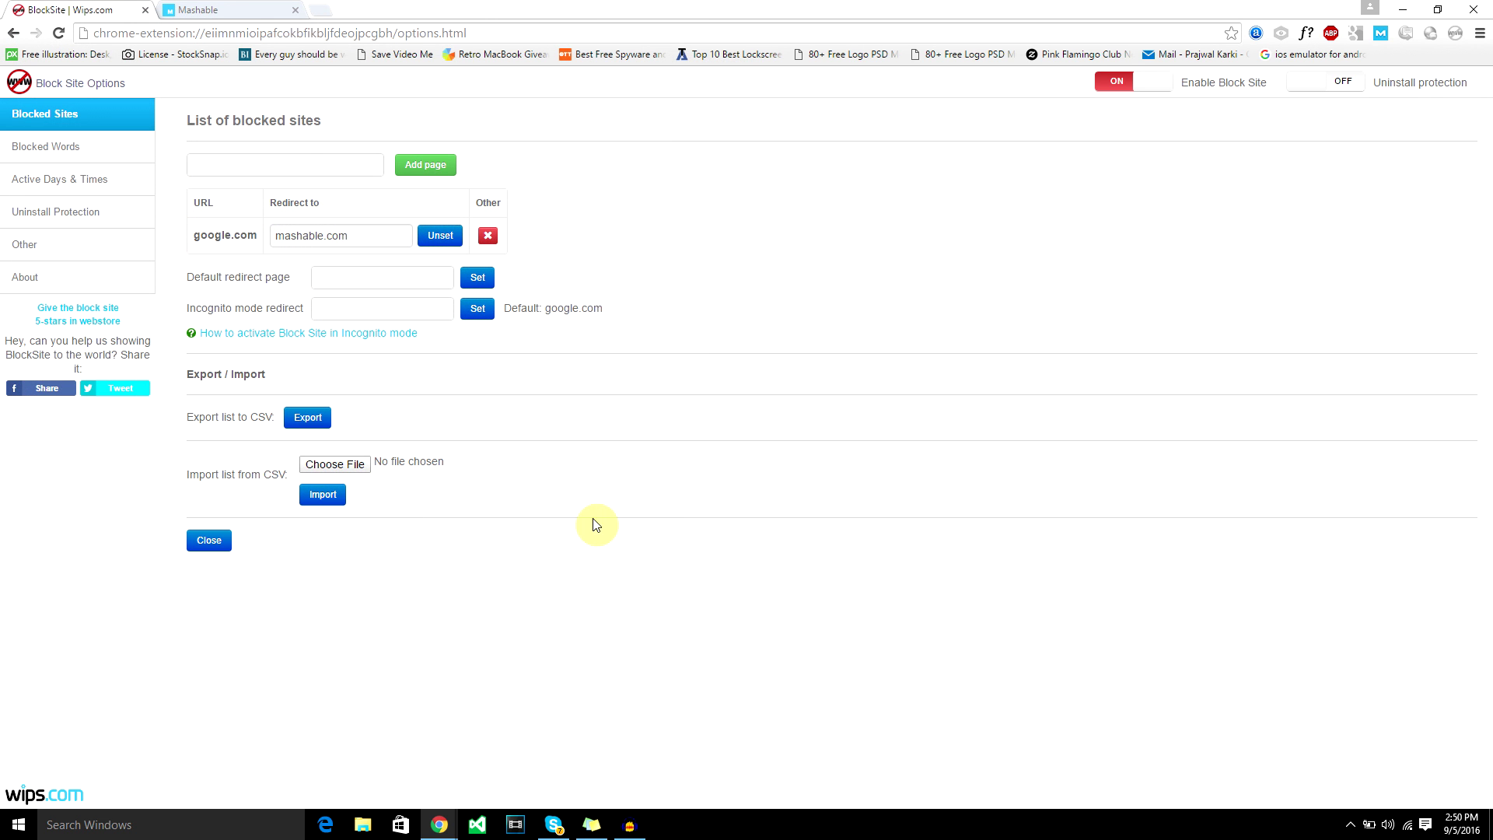
click(67, 149)
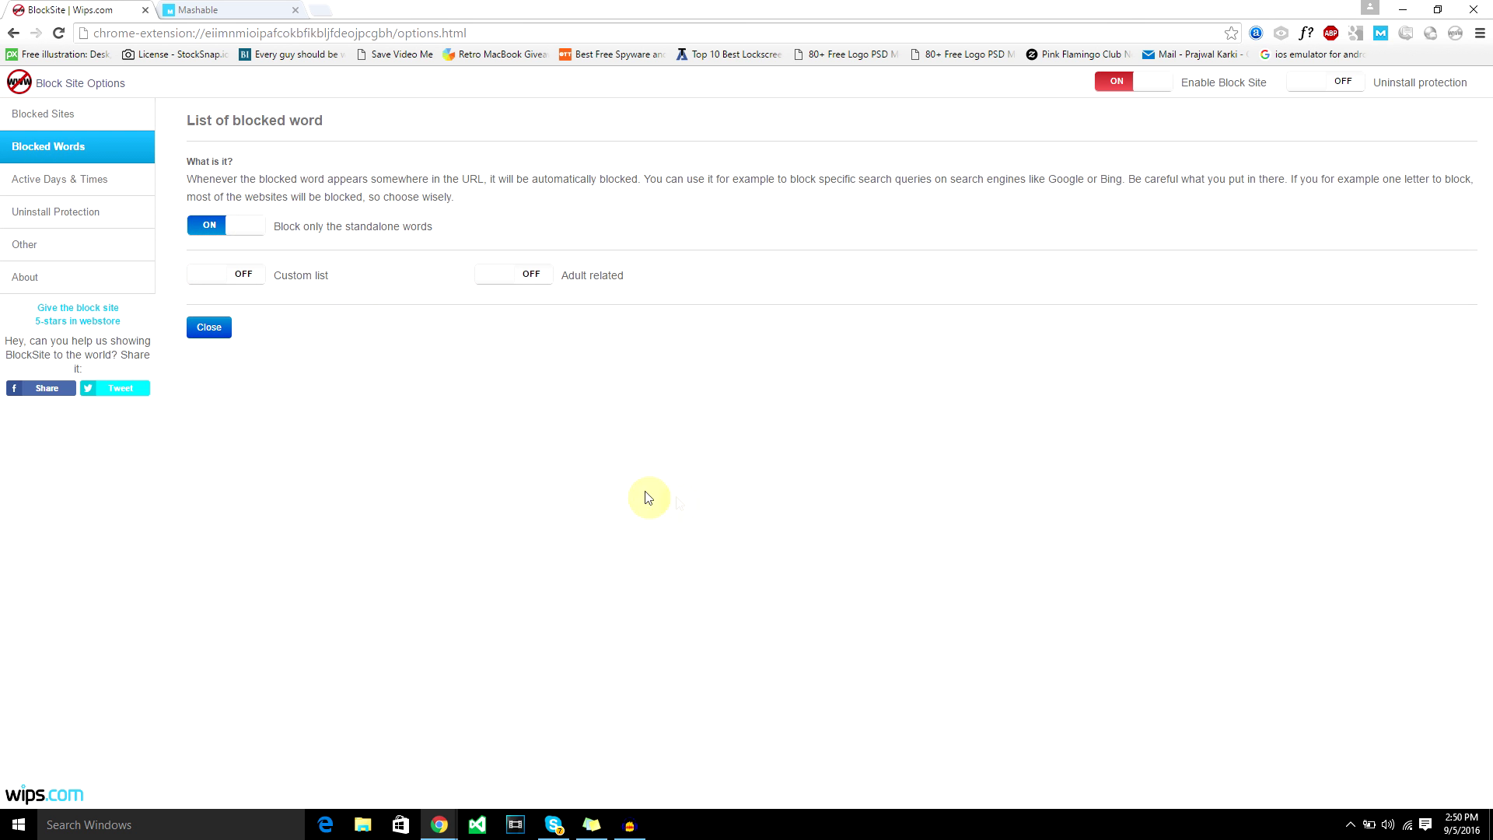
Check and close the Mashable tab, then toggle standalone-word blocking off and back on
click(250, 8)
click(78, 9)
click(248, 7)
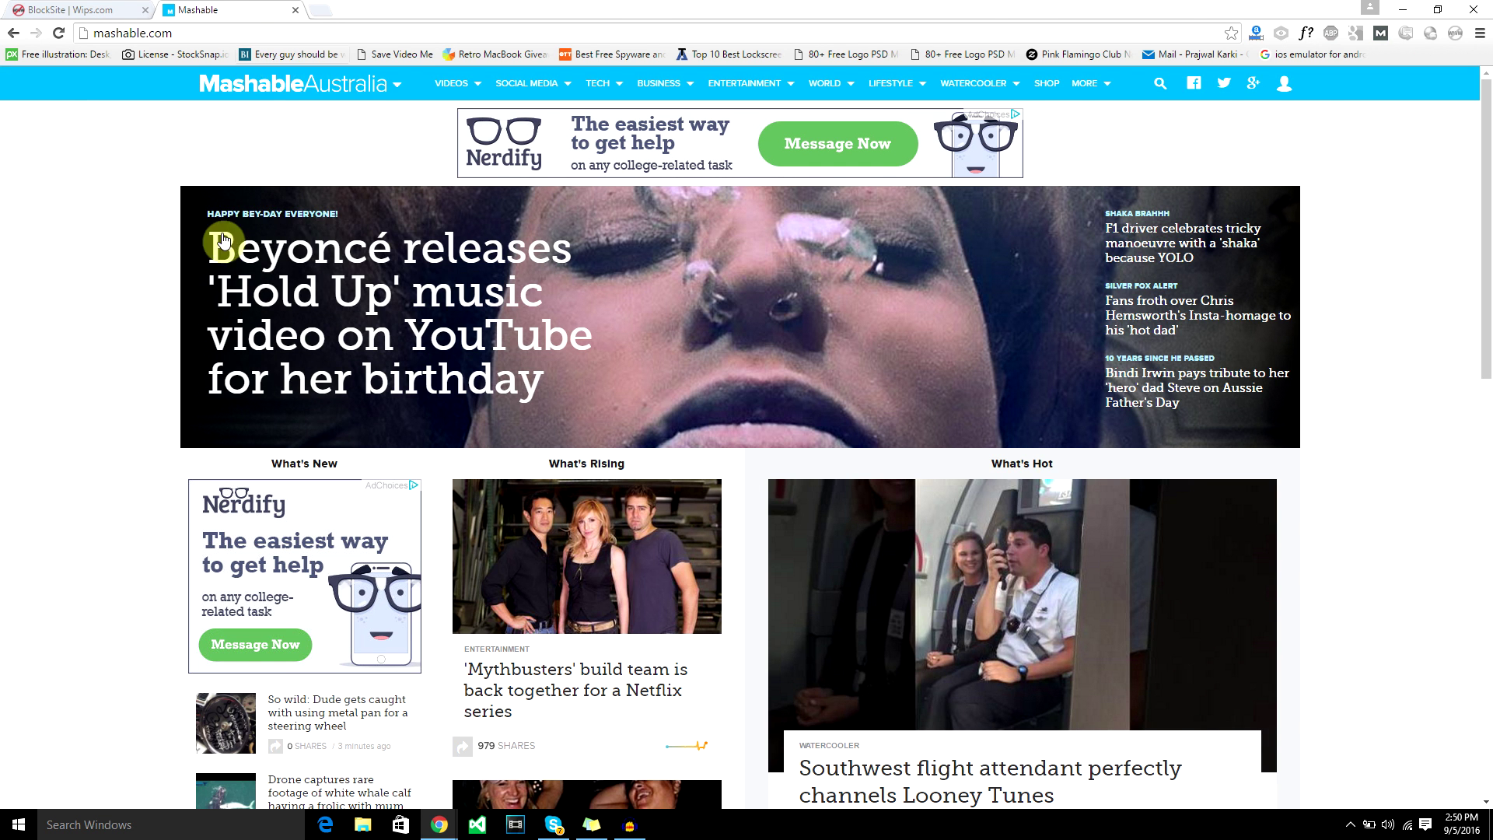
click(120, 8)
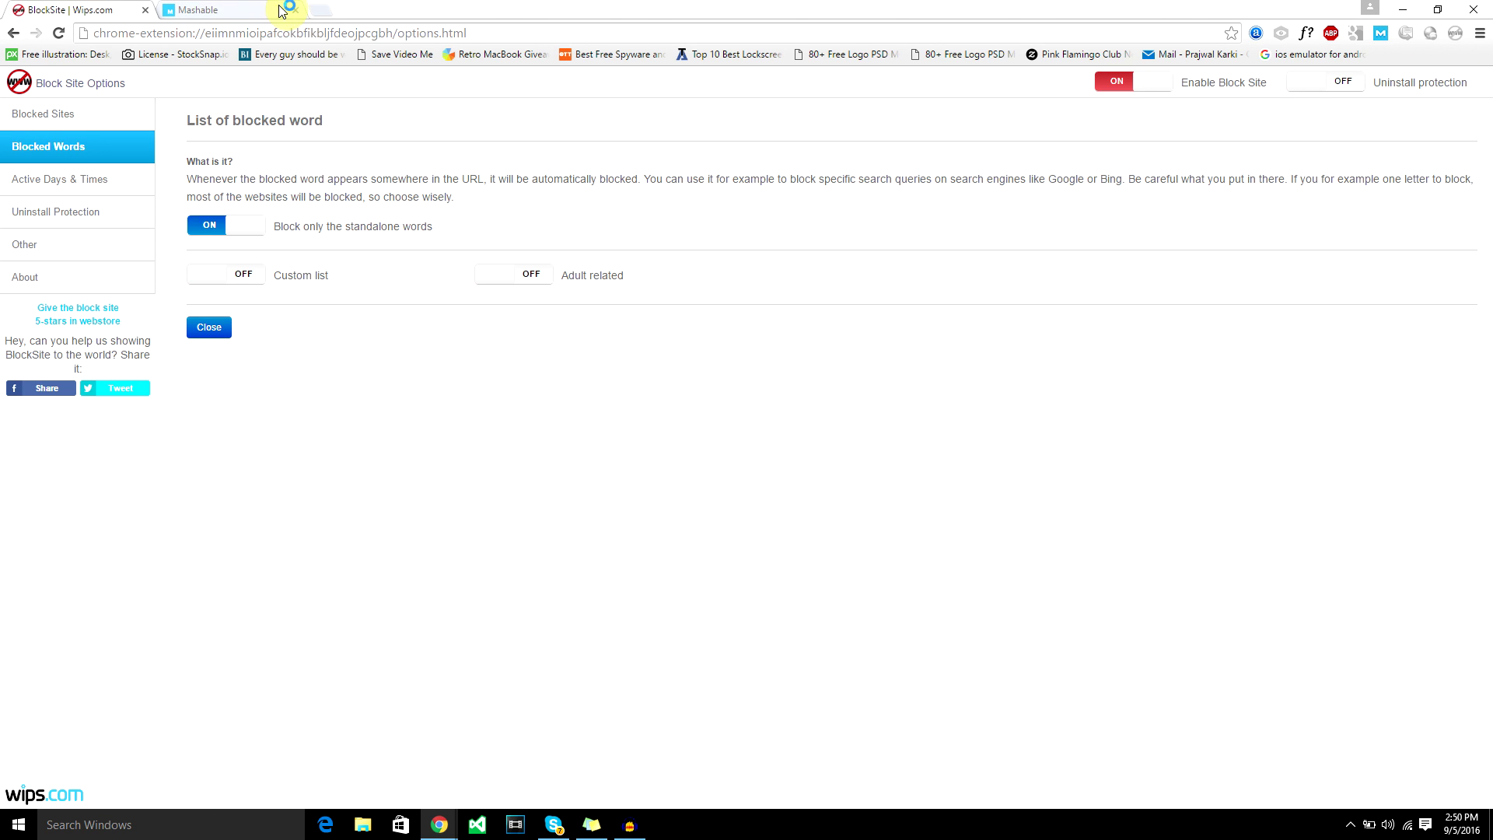
click(298, 10)
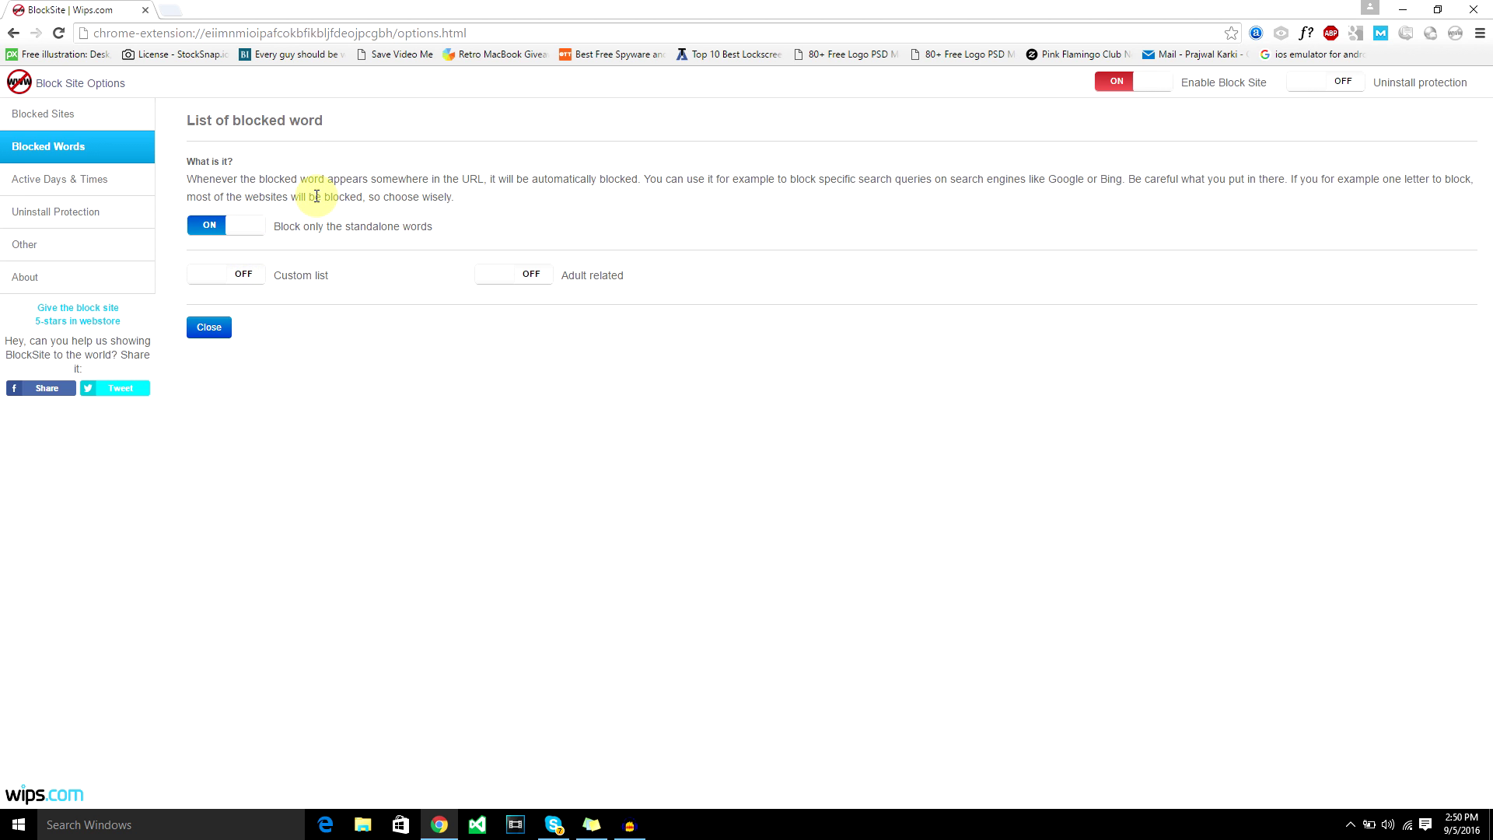
click(250, 229)
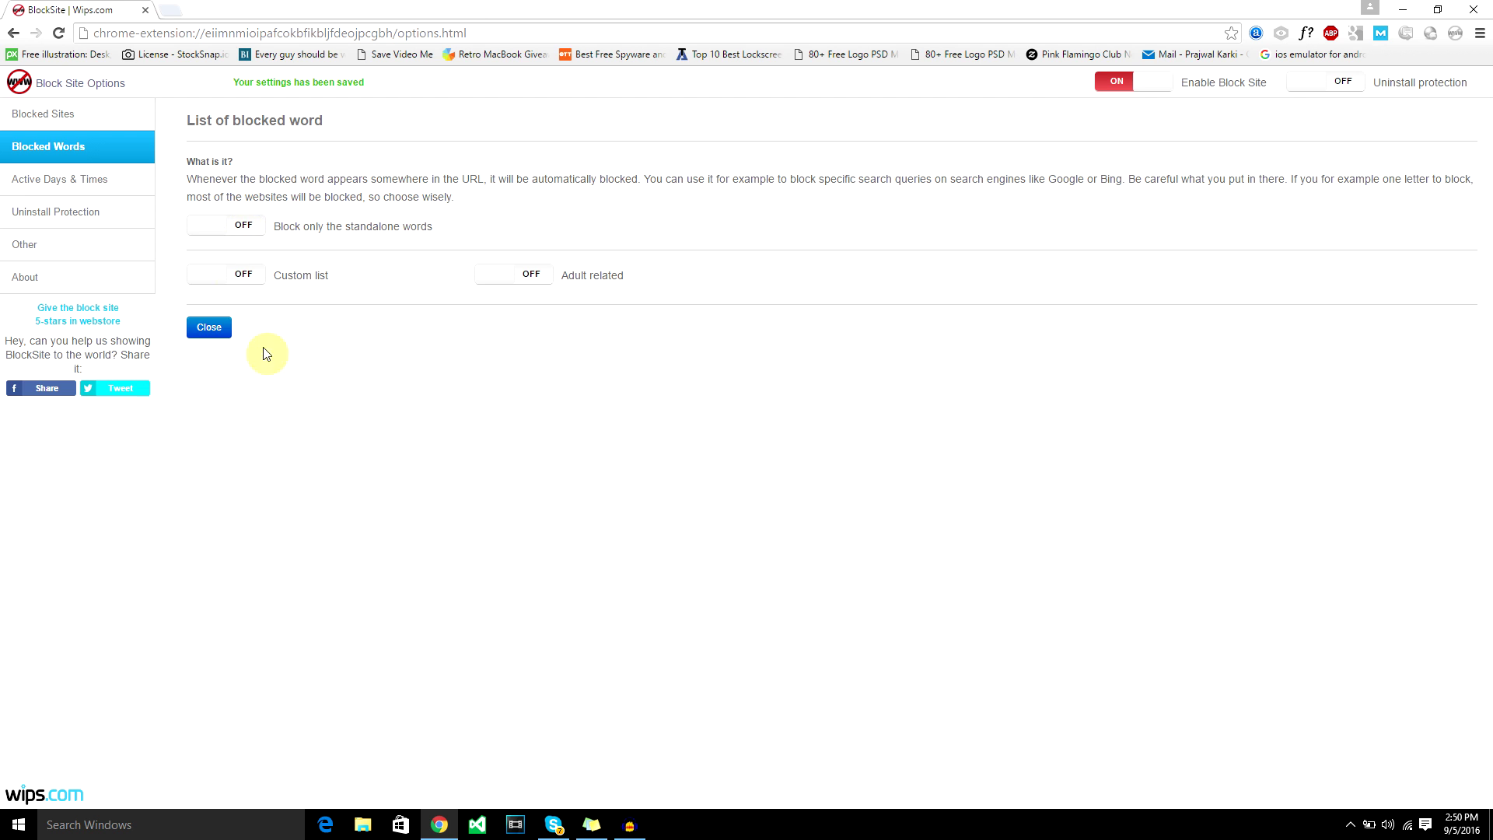
click(218, 225)
Enable the custom word list with facebook, games and music, redirecting matches to google.com
click(221, 277)
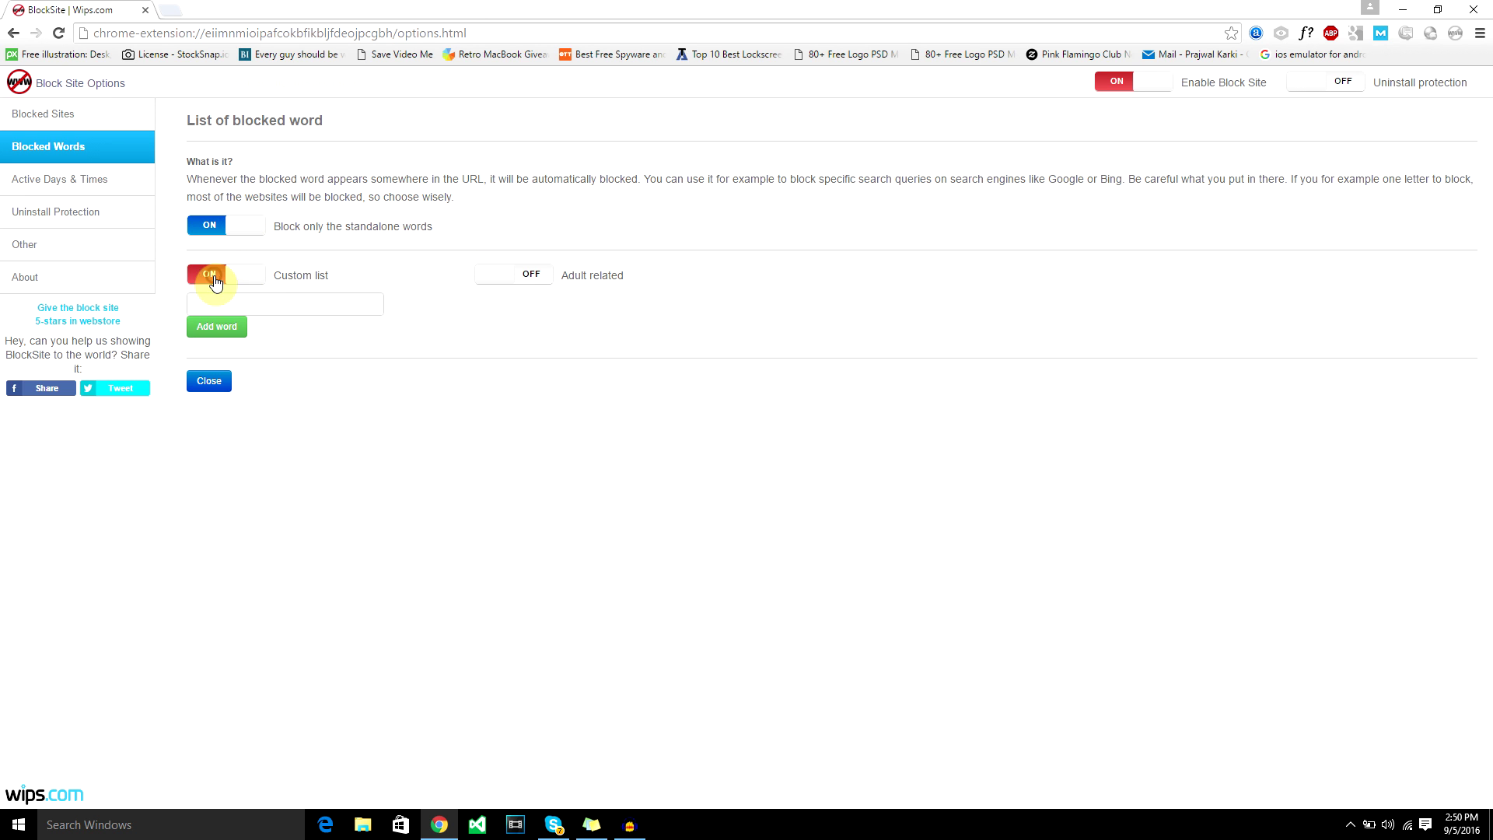
click(335, 301)
key(Return)
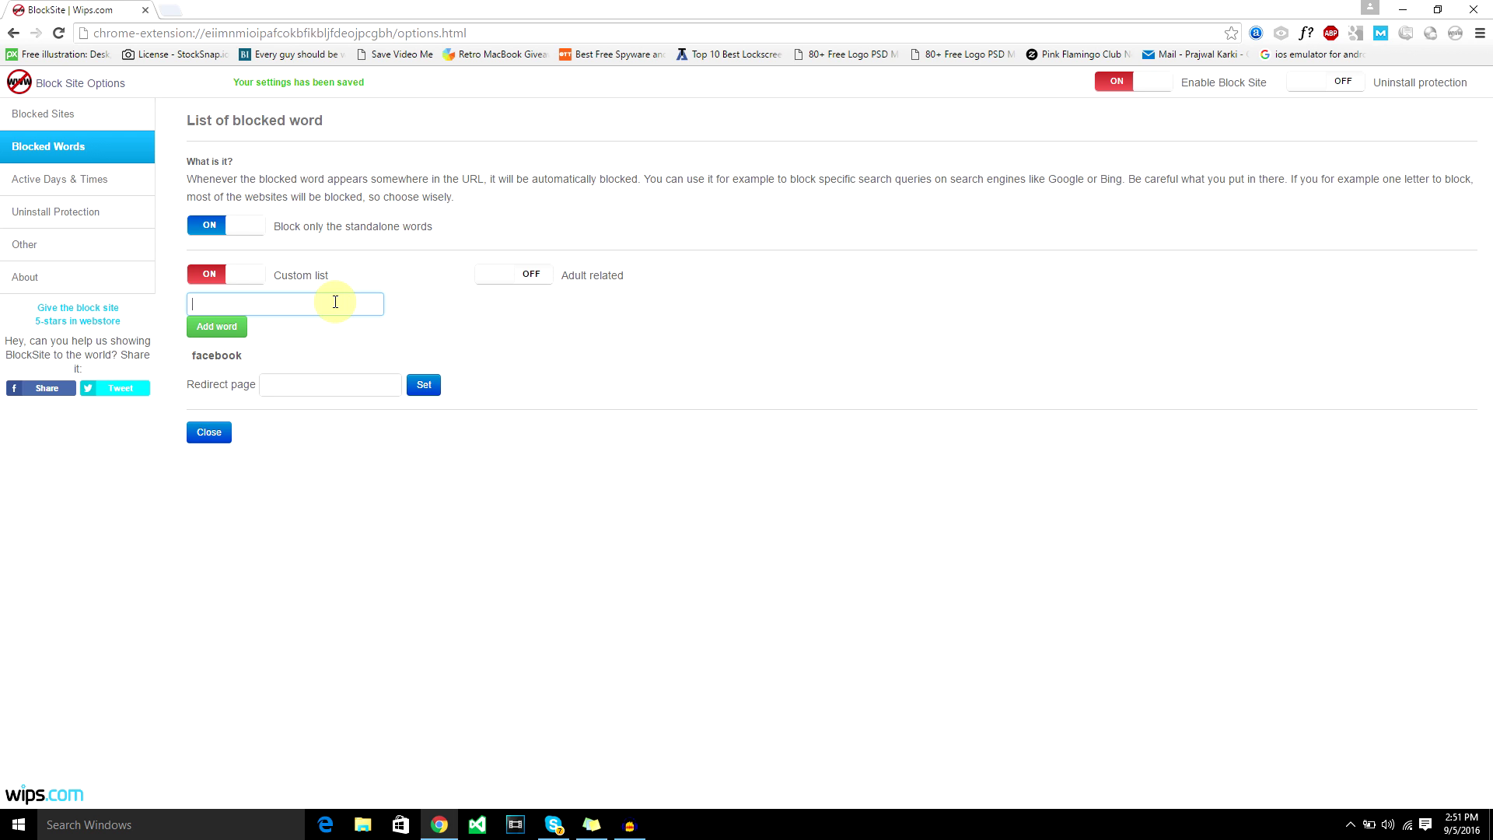
key(Return)
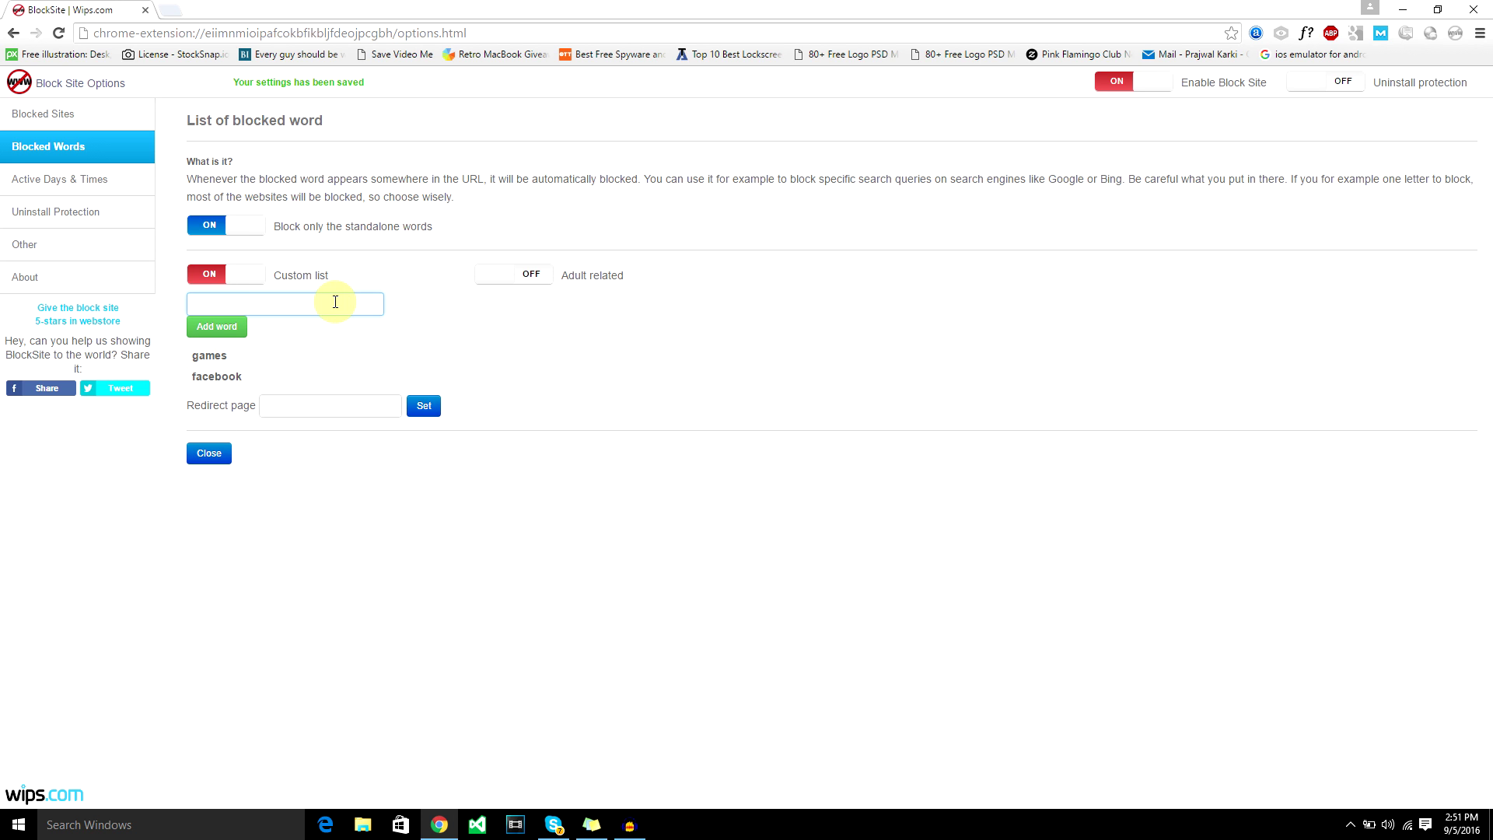
key(Return)
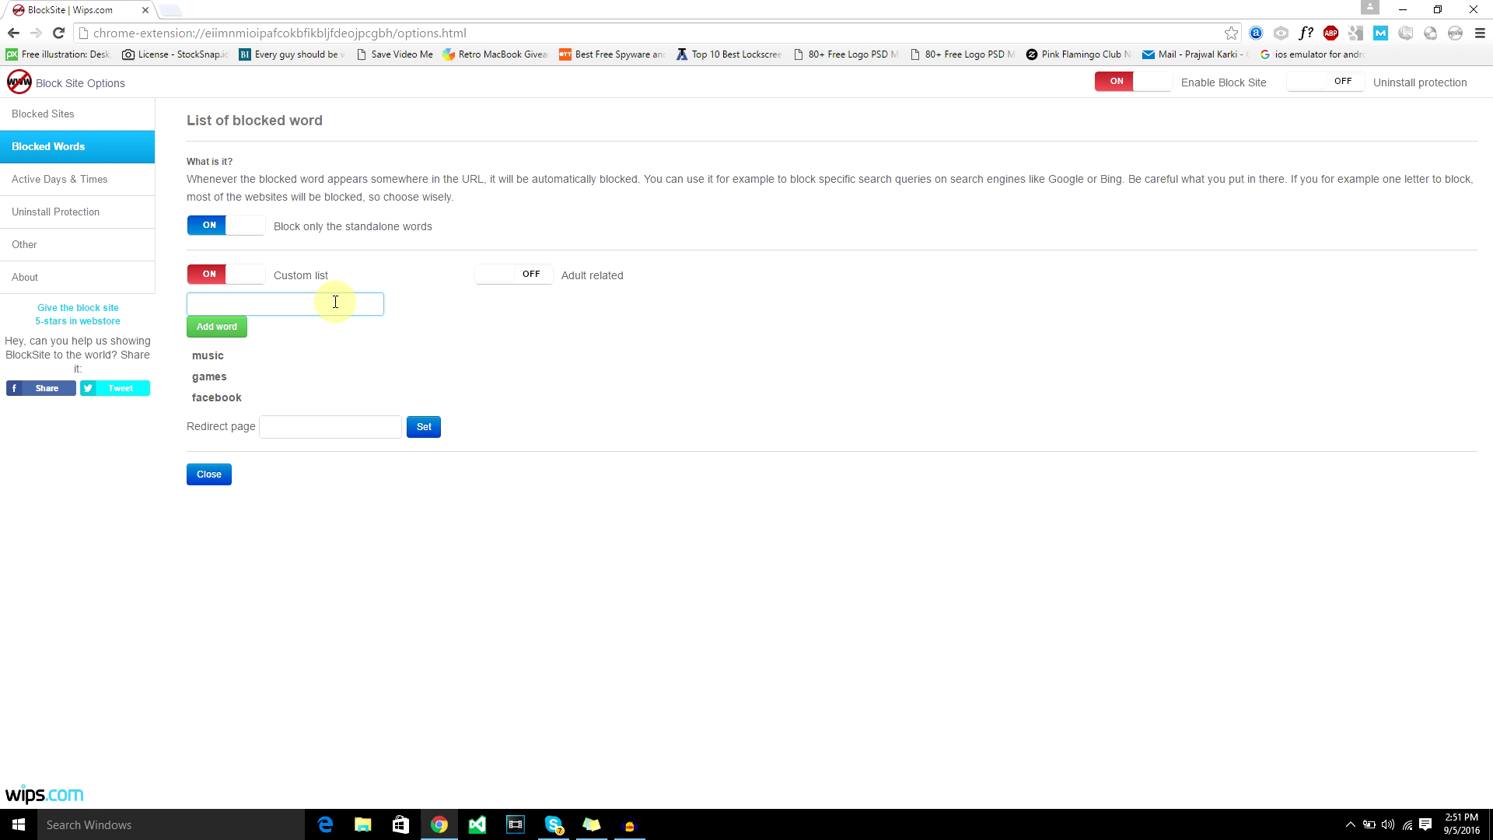
click(351, 432)
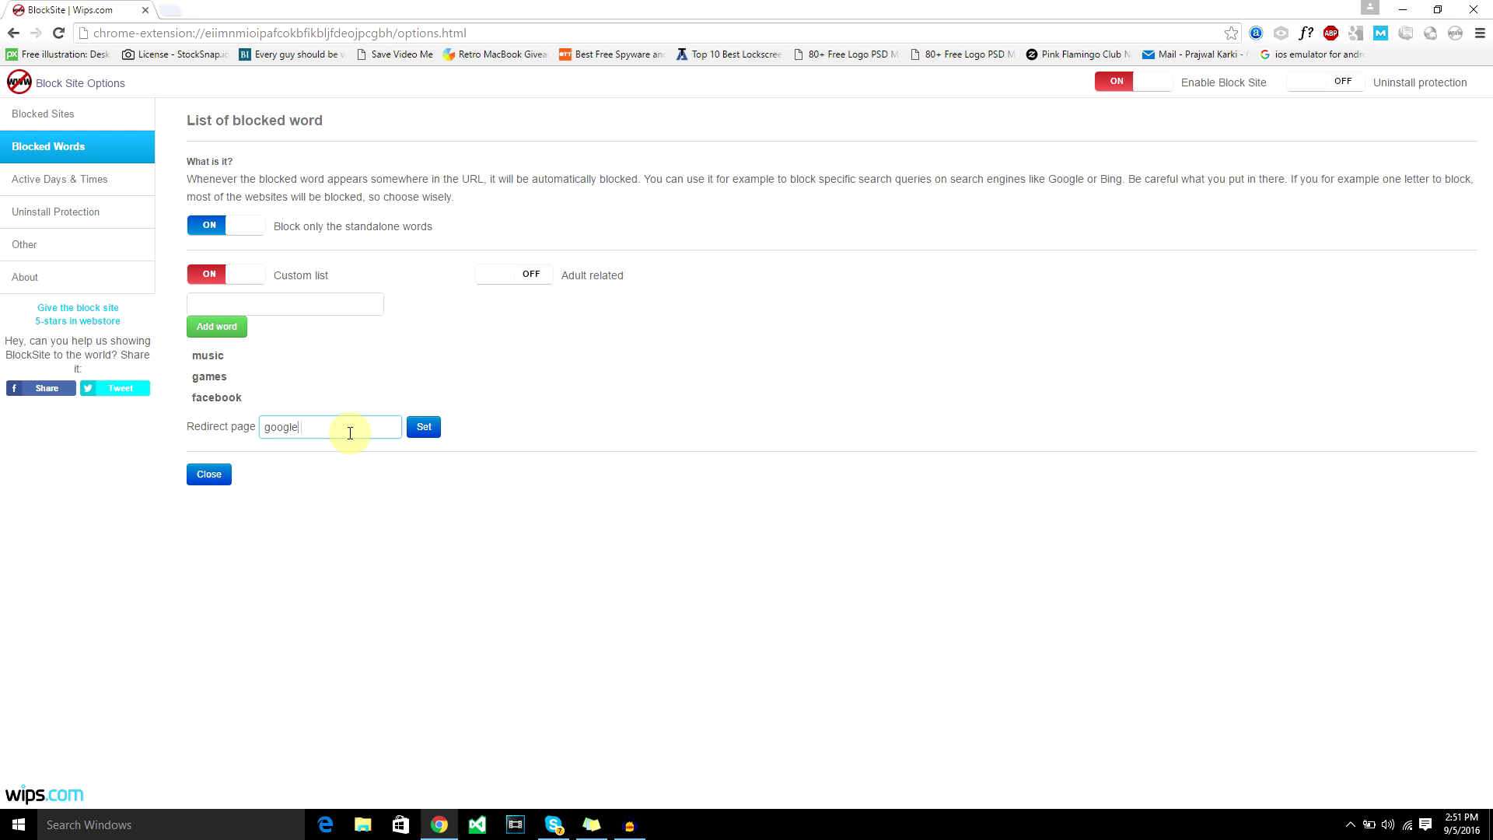
click(423, 427)
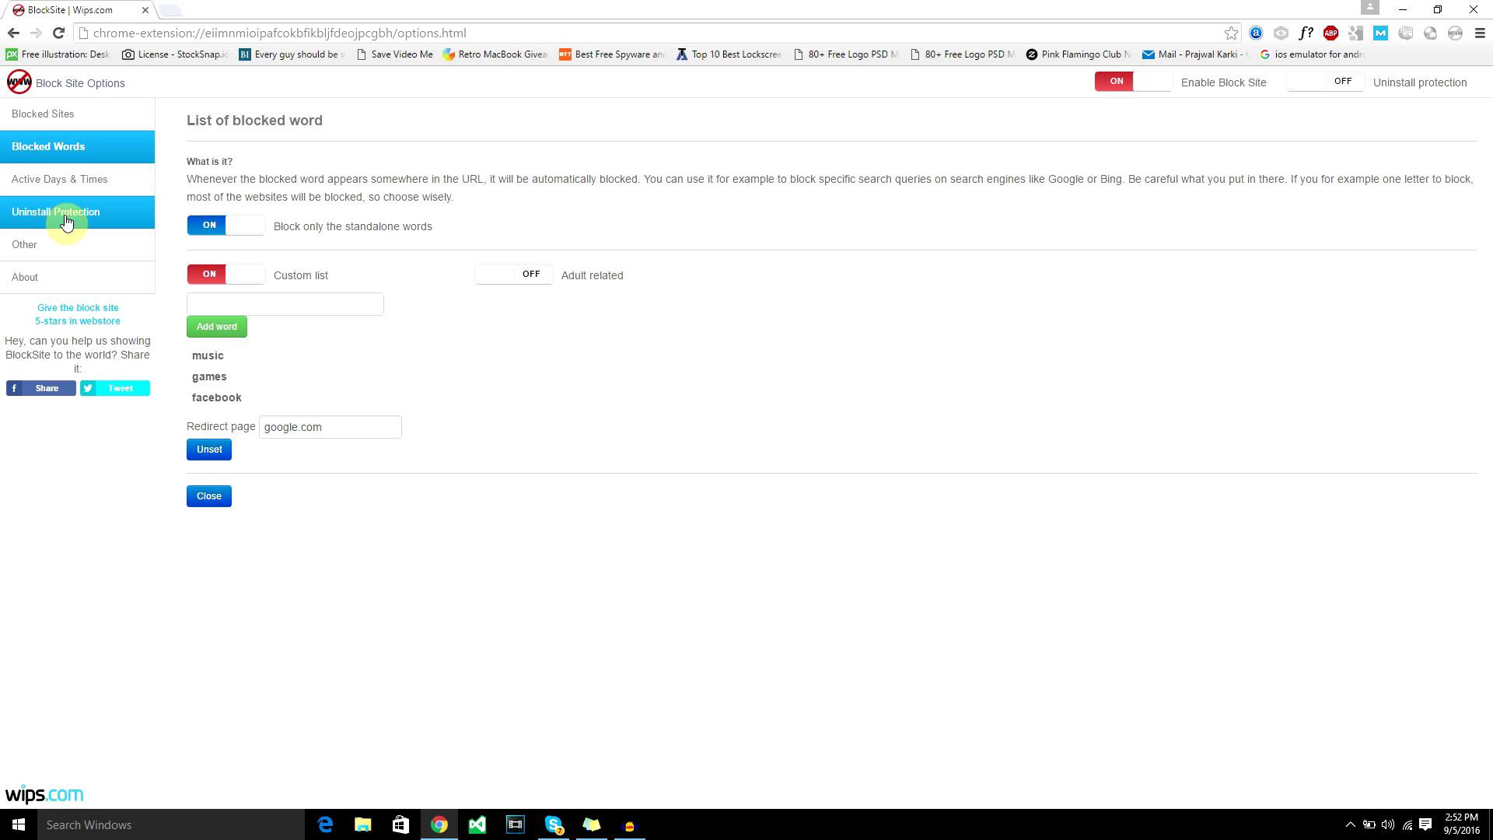
Go to Uninstall Protection settings and focus the protection password field
click(65, 221)
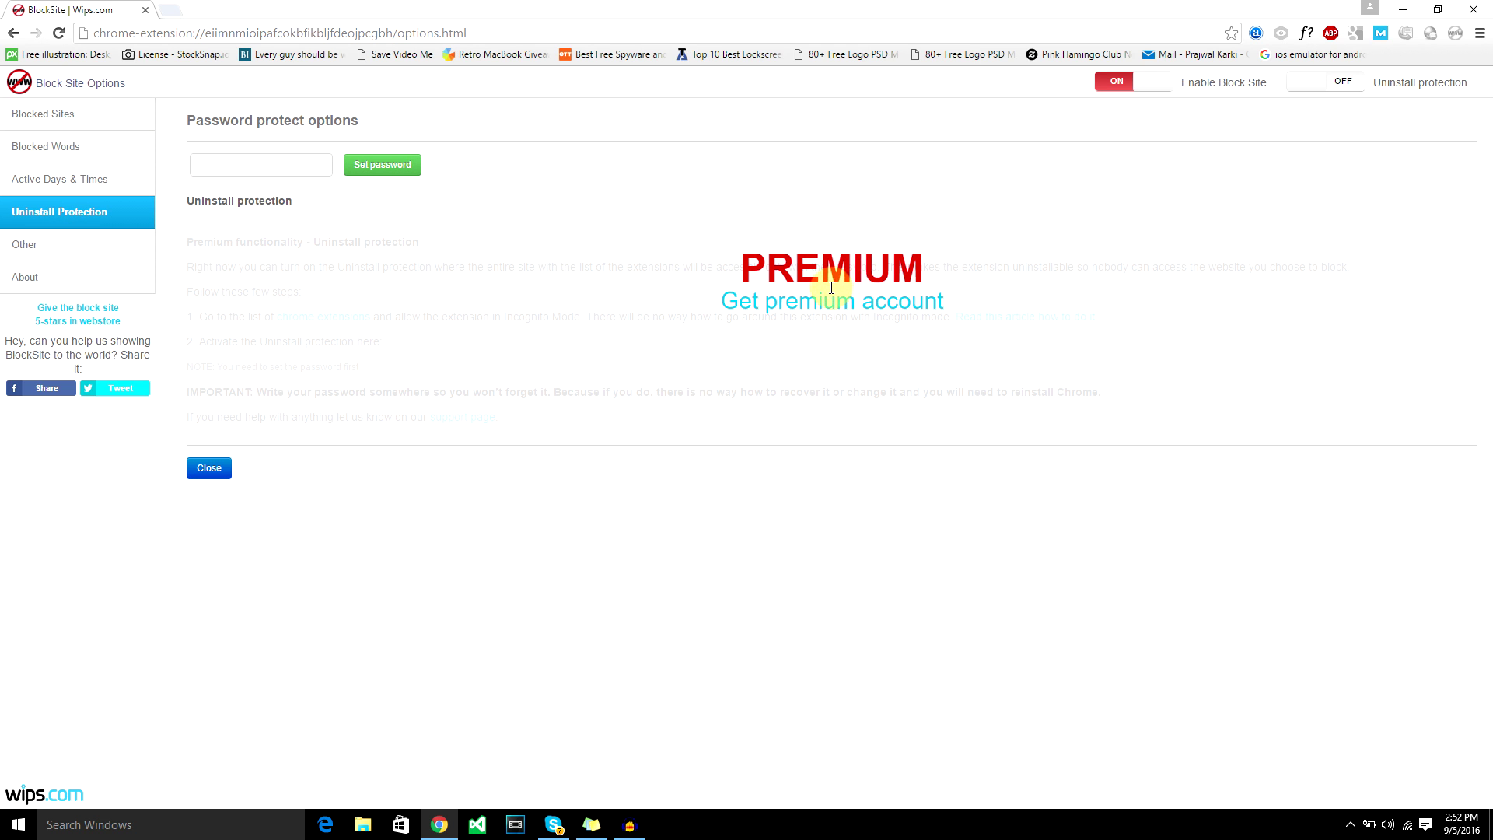
click(256, 159)
click(215, 160)
click(266, 166)
Open the $4.99 premium Uninstall Protection offer page
click(1353, 91)
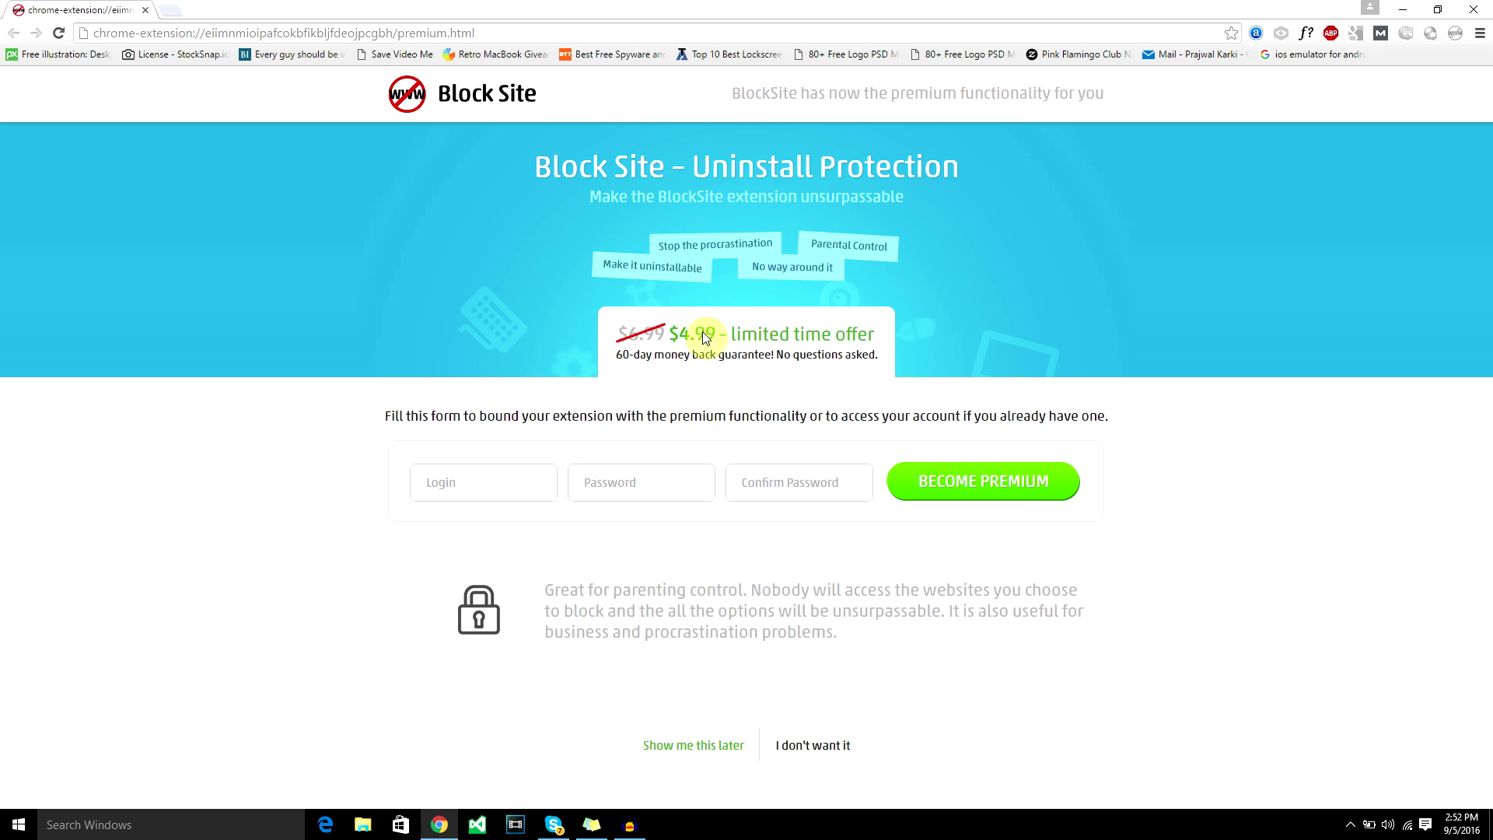